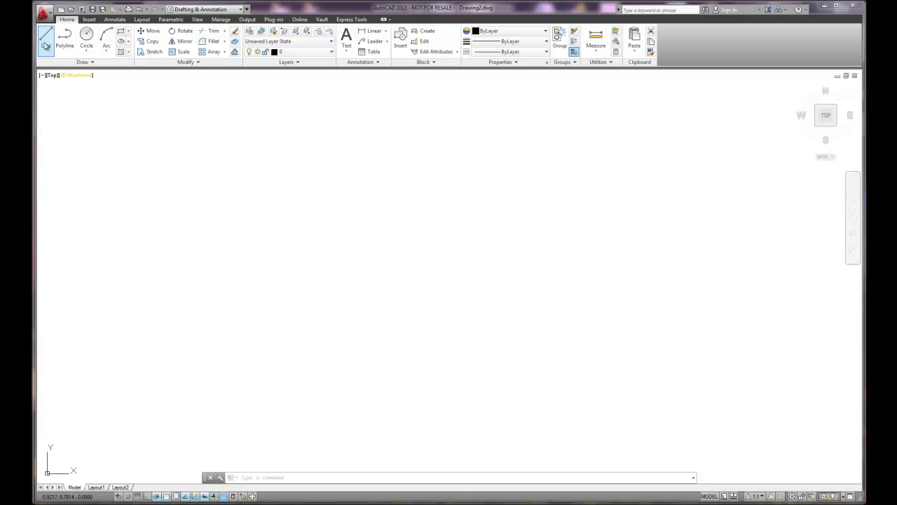
Set the drawing units' length precision to two decimal places (0.00)
{"action": "left_click", "coordinate": [43, 12]}
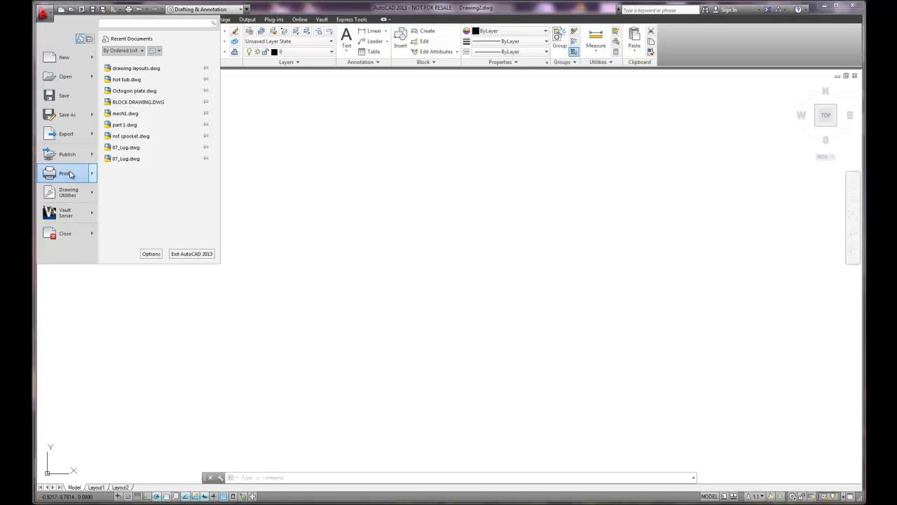
{"action": "mouse_move", "coordinate": [64, 199]}
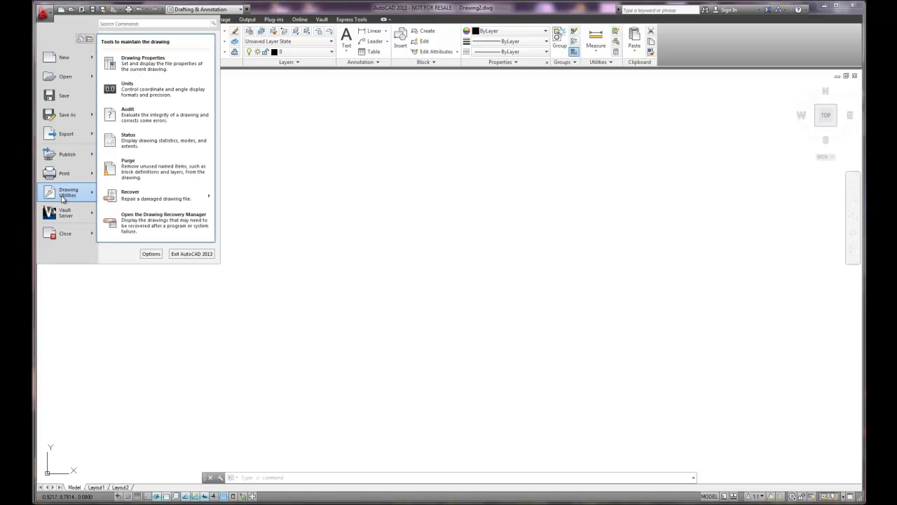
{"action": "left_click", "coordinate": [137, 89]}
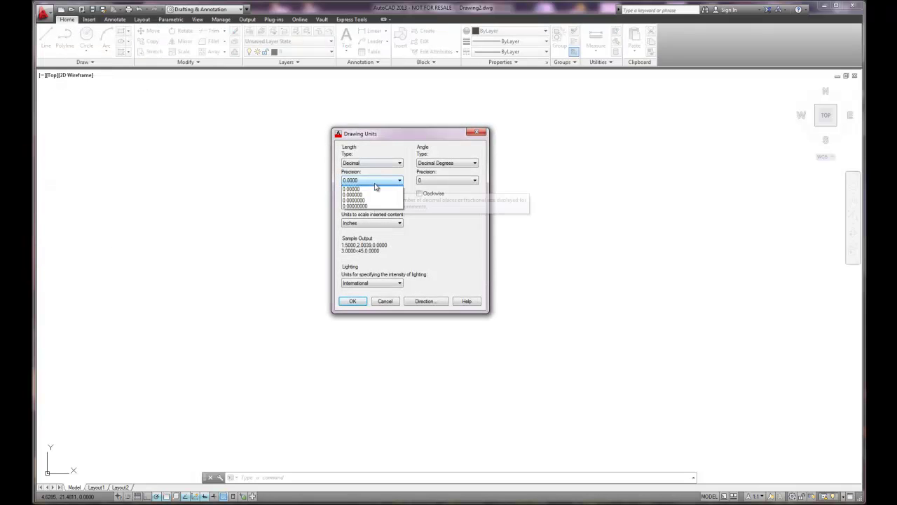
{"action": "left_click", "coordinate": [375, 184]}
{"action": "left_click", "coordinate": [366, 200]}
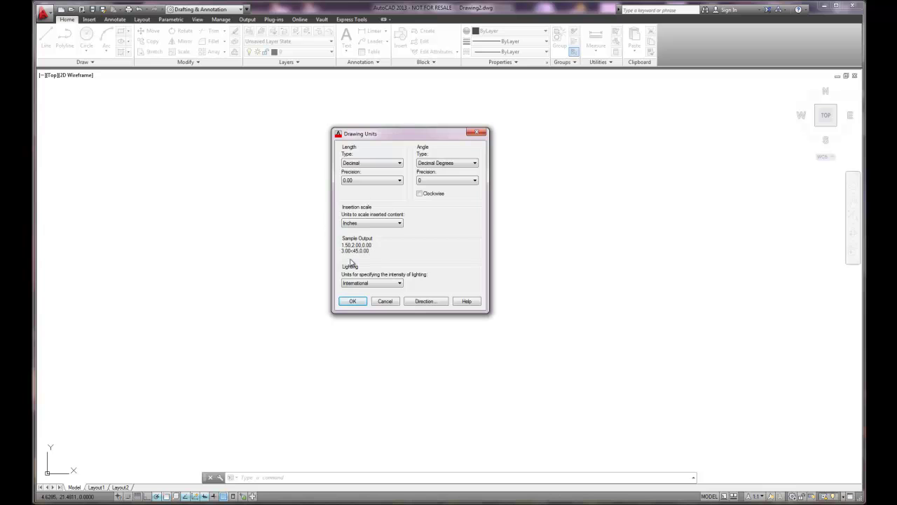
{"action": "left_click", "coordinate": [353, 301]}
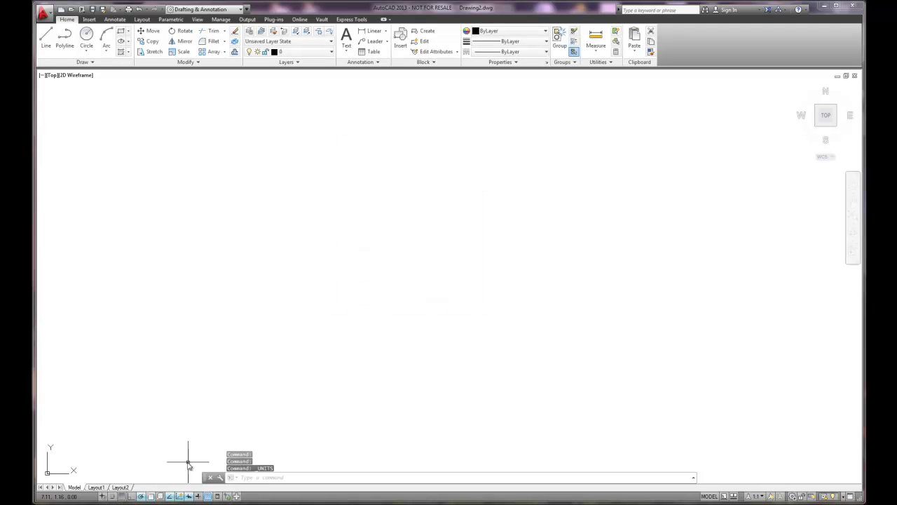
Review the polar tracking angle options and the object snap modes in the drafting settings
{"action": "right_click", "coordinate": [141, 497]}
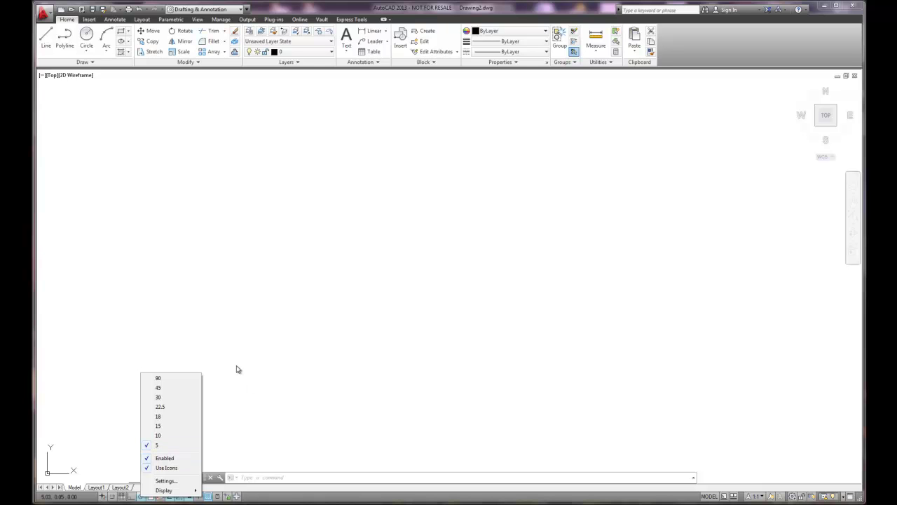
{"action": "left_click", "coordinate": [126, 449]}
{"action": "left_click", "coordinate": [140, 454]}
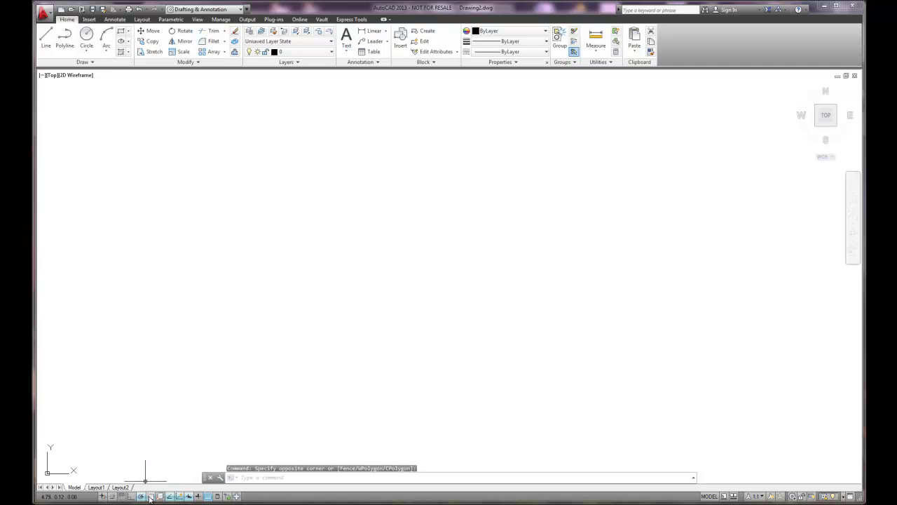
{"action": "right_click", "coordinate": [152, 495]}
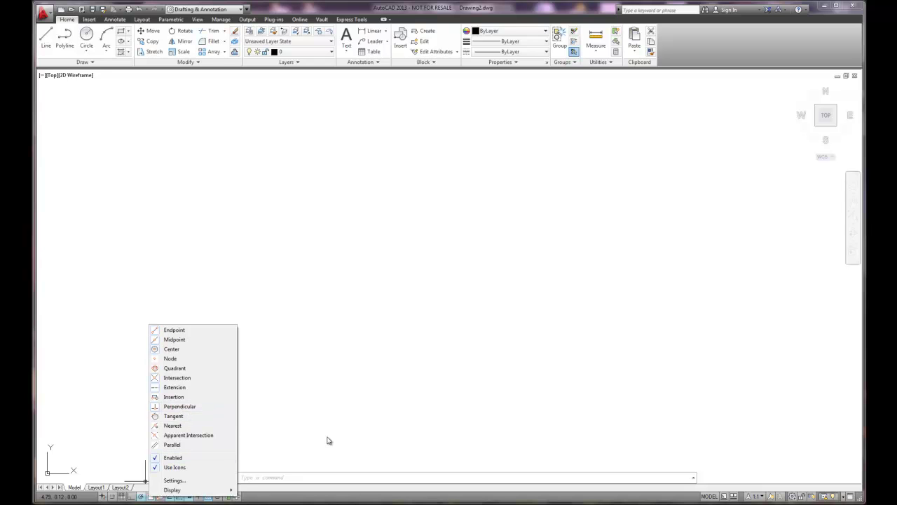
{"action": "left_click", "coordinate": [186, 482]}
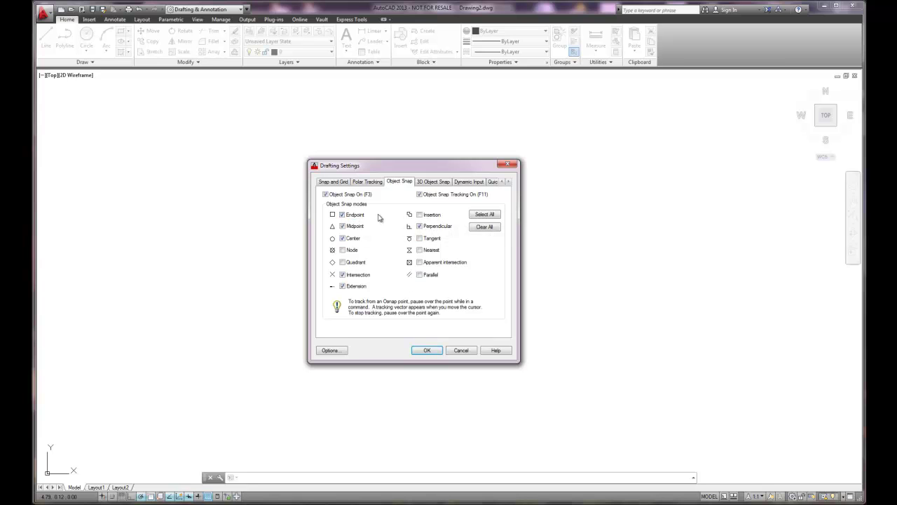
{"action": "left_click", "coordinate": [427, 351]}
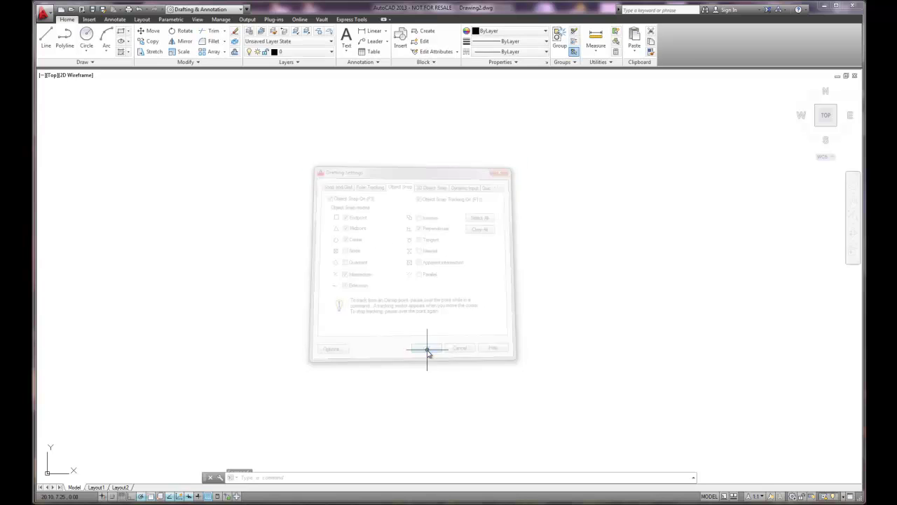
Create a new layer named Object
{"action": "left_click", "coordinate": [249, 32]}
{"action": "left_click", "coordinate": [371, 135]}
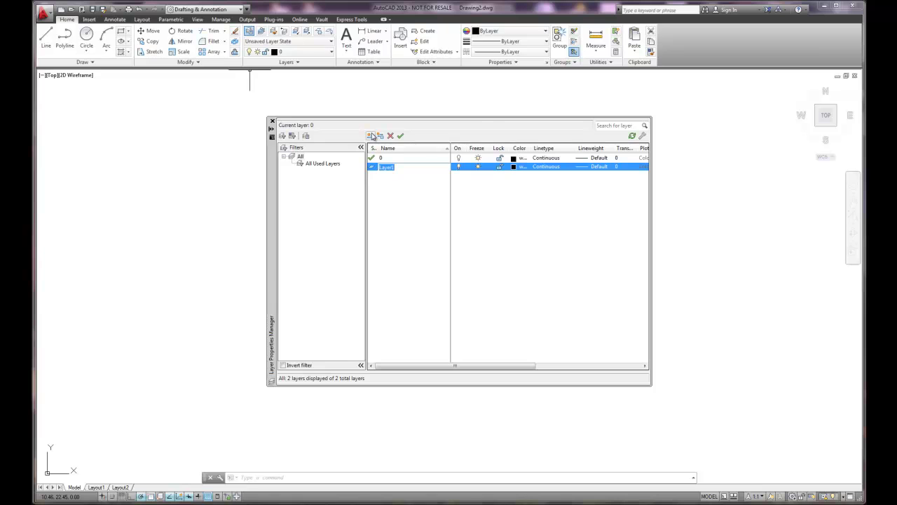
{"action": "type", "text": "Ob"}
{"action": "type", "text": "jrvt"}
{"action": "key", "text": "BackSpace"}
{"action": "key", "text": "BackSpace"}
{"action": "key", "text": "BackSpace"}
{"action": "type", "text": "ect"}
{"action": "key", "text": "Return"}
Add a second new layer named dimension
{"action": "left_click", "coordinate": [372, 135]}
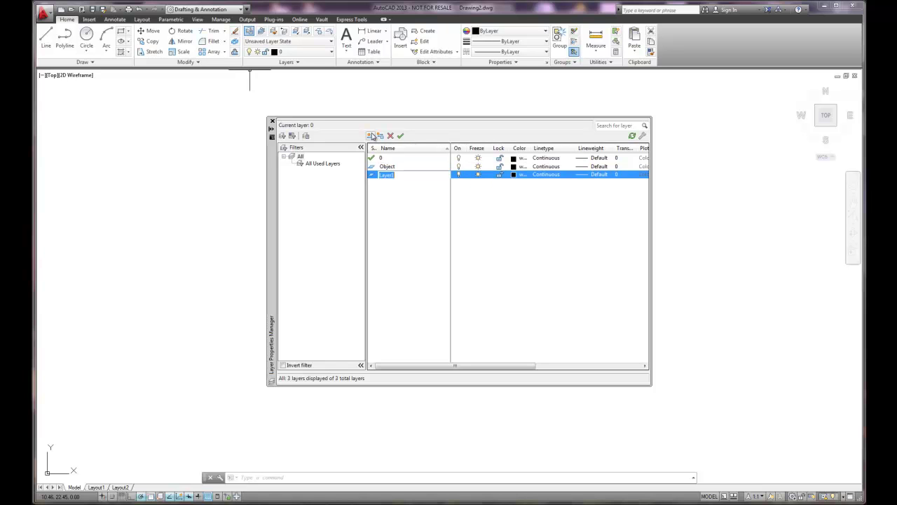
{"action": "type", "text": "dimension"}
{"action": "key", "text": "Return"}
Add a third new layer named center line
{"action": "left_click", "coordinate": [373, 135]}
{"action": "type", "text": "parametric d"}
{"action": "key", "text": "BackSpace"}
{"action": "key", "text": "BackSpace"}
{"action": "key", "text": "BackSpace"}
{"action": "key", "text": "BackSpace"}
{"action": "key", "text": "BackSpace"}
{"action": "key", "text": "BackSpace"}
{"action": "key", "text": "BackSpace"}
{"action": "key", "text": "BackSpace"}
{"action": "key", "text": "BackSpace"}
{"action": "key", "text": "BackSpace"}
{"action": "key", "text": "BackSpace"}
{"action": "key", "text": "BackSpace"}
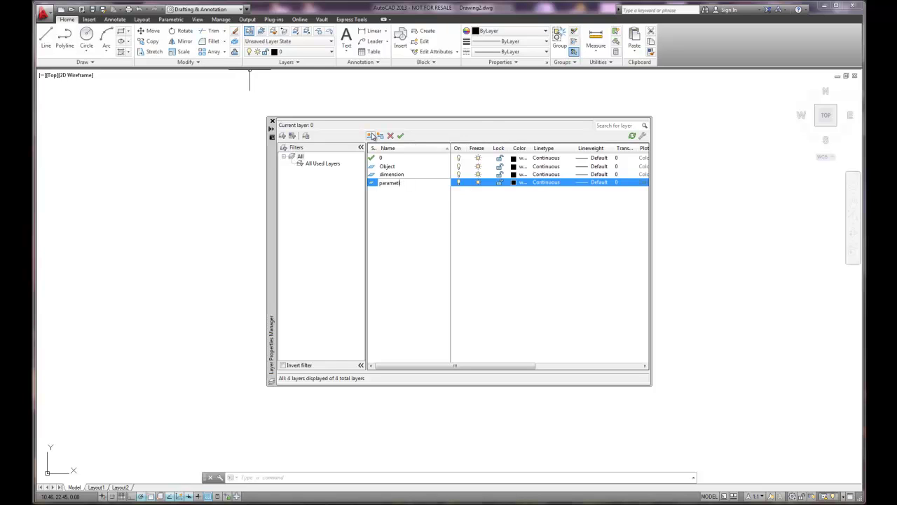
{"action": "type", "text": "center line"}
{"action": "key", "text": "ctrl+a"}
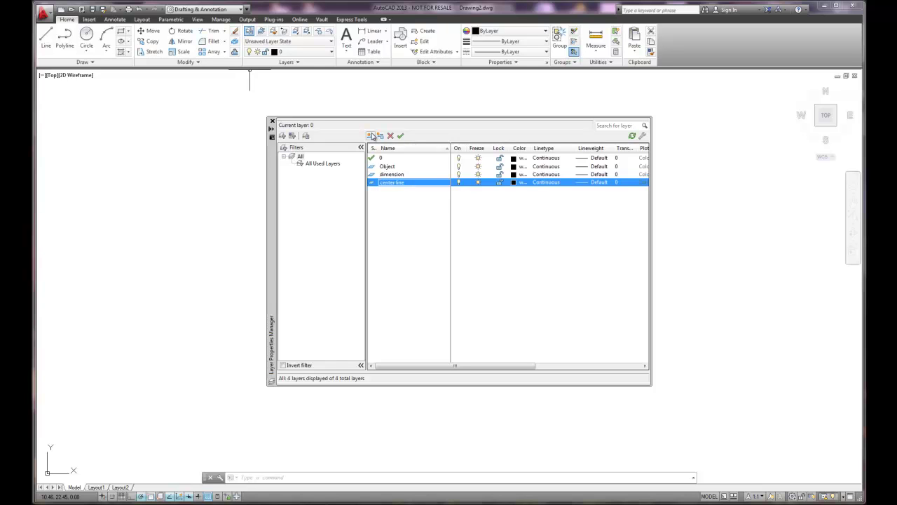
Set the Object layer's color to index color 42
{"action": "left_click", "coordinate": [513, 167]}
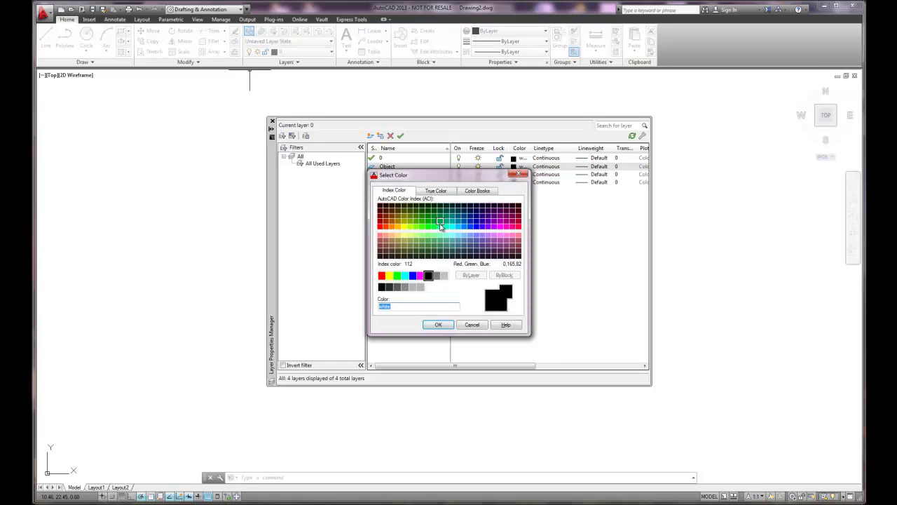
{"action": "left_click", "coordinate": [400, 221]}
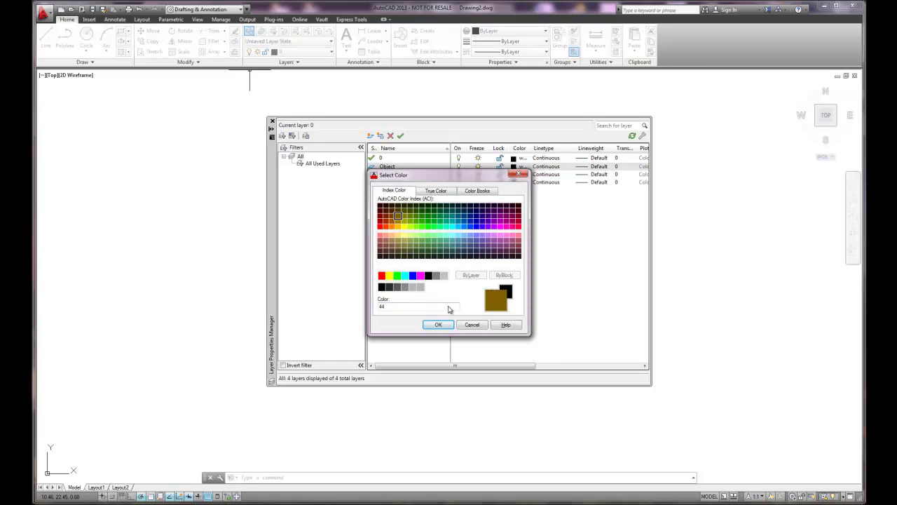
{"action": "left_click", "coordinate": [397, 221]}
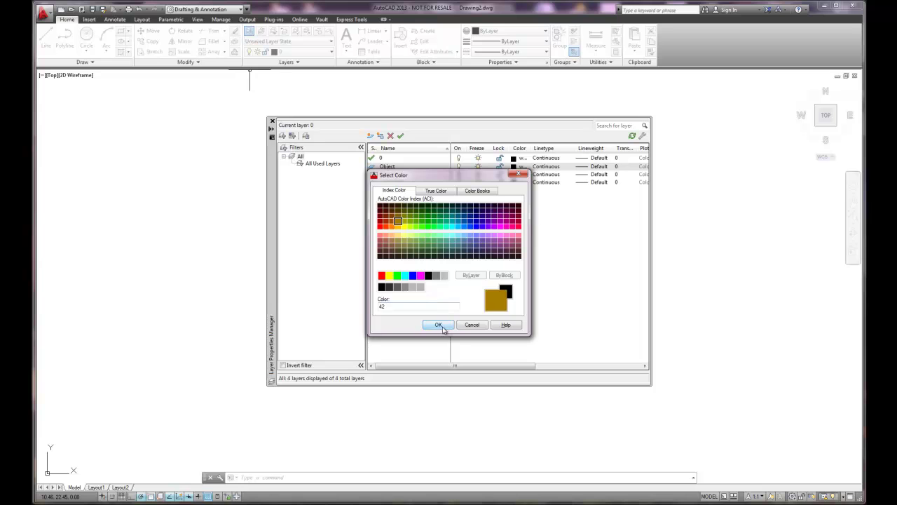
{"action": "left_click", "coordinate": [438, 325]}
Set the dimension layer's color to green, index color 92
{"action": "left_click", "coordinate": [512, 173]}
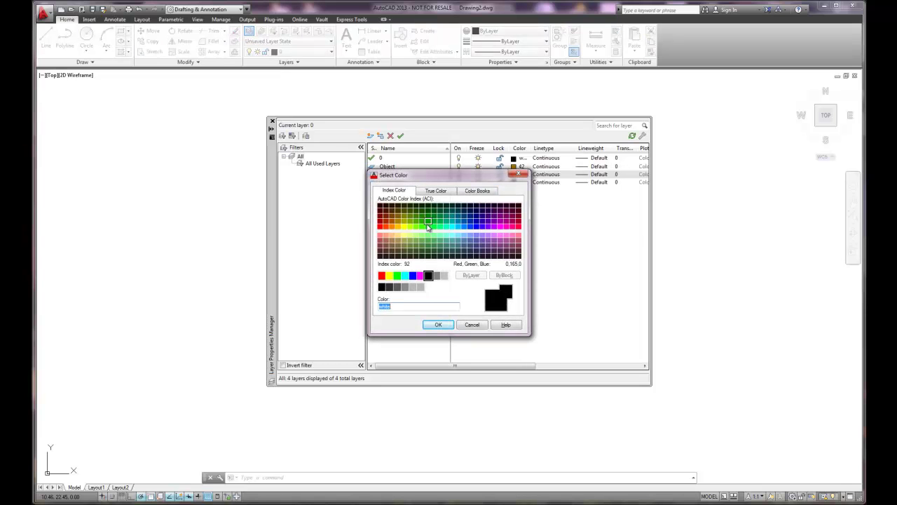
{"action": "left_click", "coordinate": [427, 223]}
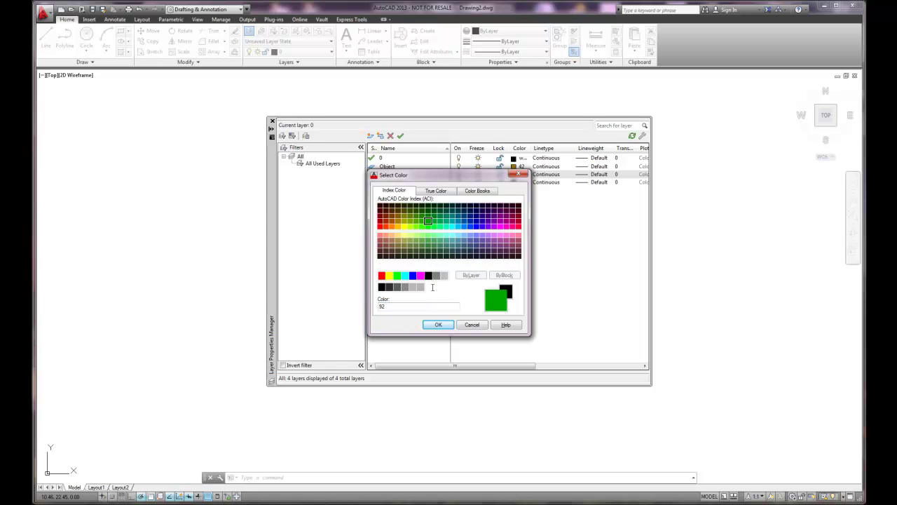
{"action": "left_click", "coordinate": [438, 324]}
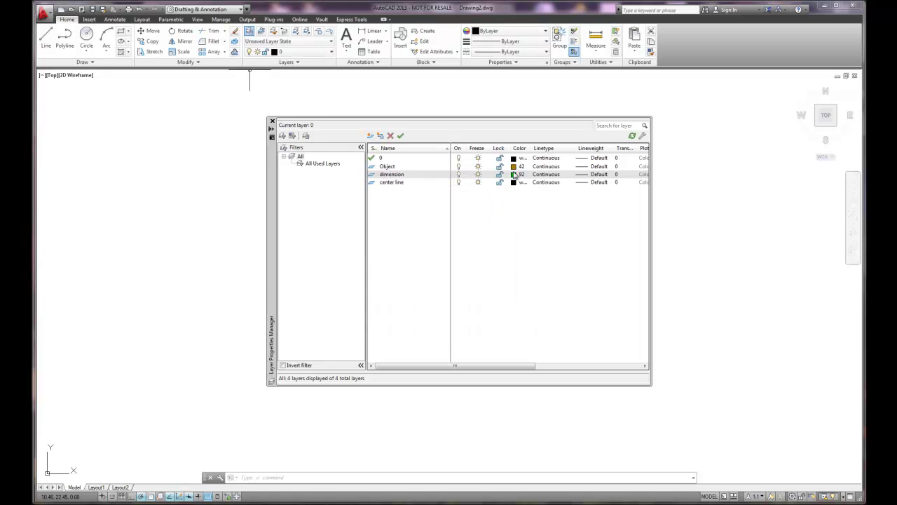
Set the dimension layer's color to magenta, index color 212
{"action": "left_click", "coordinate": [514, 175]}
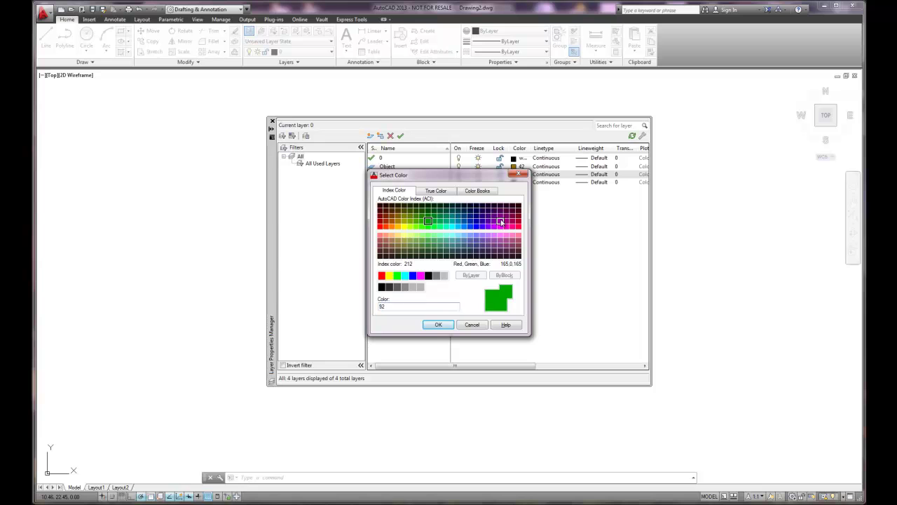
{"action": "left_click", "coordinate": [501, 222]}
{"action": "left_click", "coordinate": [438, 324]}
Set the center line layer's color to green, index color 82, and close the layer manager
{"action": "left_click", "coordinate": [517, 182]}
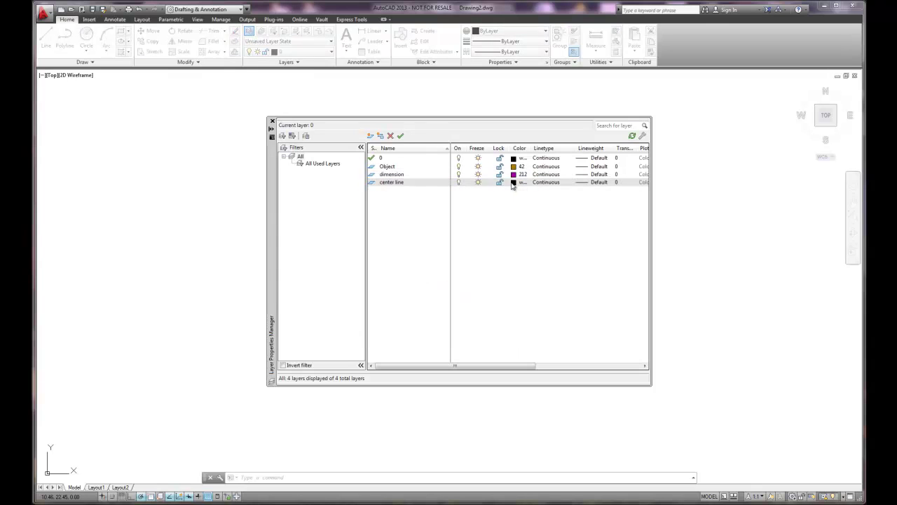
{"action": "left_click", "coordinate": [422, 222]}
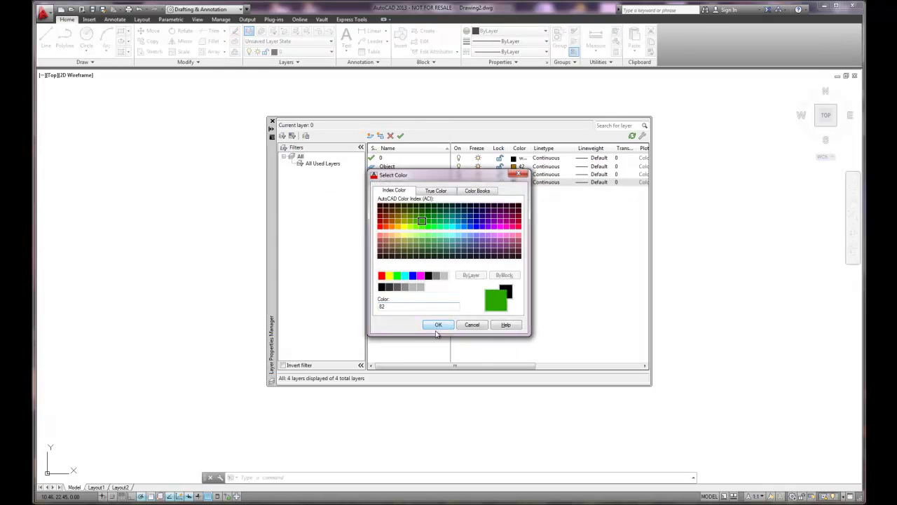
{"action": "left_click", "coordinate": [440, 325]}
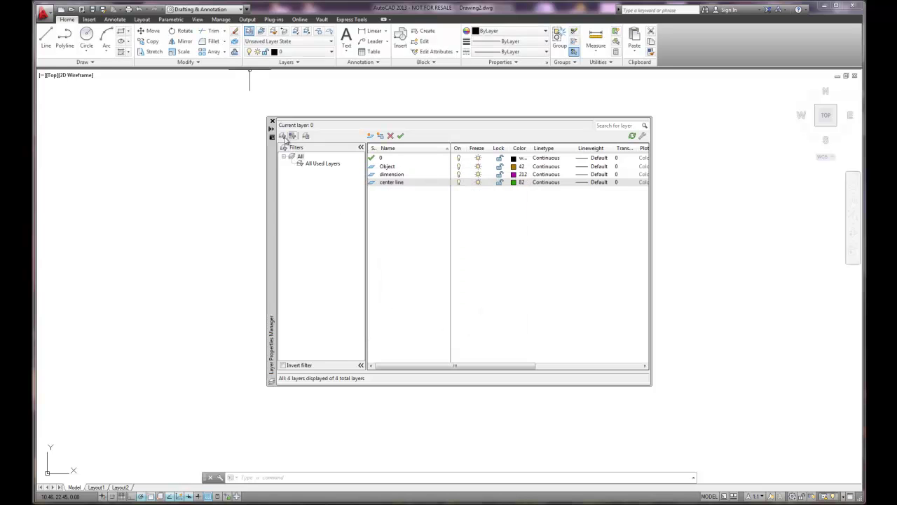
{"action": "left_click", "coordinate": [273, 121]}
Load the CENTER2 linetype and assign it to the center line layer
{"action": "left_click", "coordinate": [298, 54]}
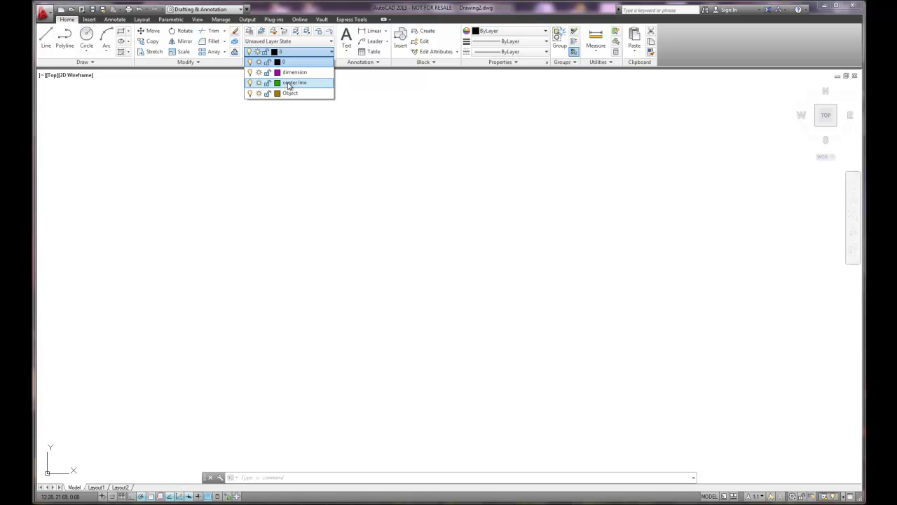
{"action": "left_click", "coordinate": [249, 33]}
{"action": "left_click", "coordinate": [249, 31]}
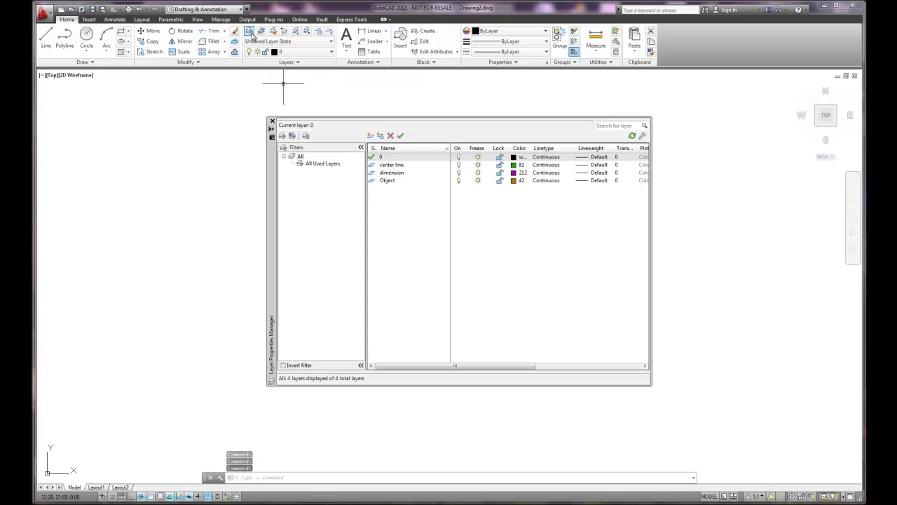
{"action": "left_click", "coordinate": [544, 166]}
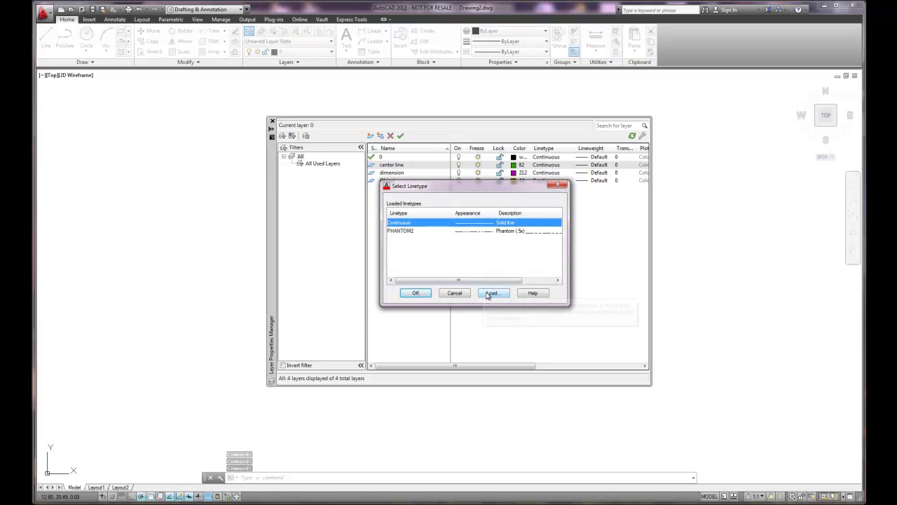
{"action": "left_click", "coordinate": [490, 293]}
{"action": "left_click_drag", "start_coordinate": [532, 252], "coordinate": [532, 257]}
{"action": "left_click", "coordinate": [372, 256]}
{"action": "left_click", "coordinate": [412, 311]}
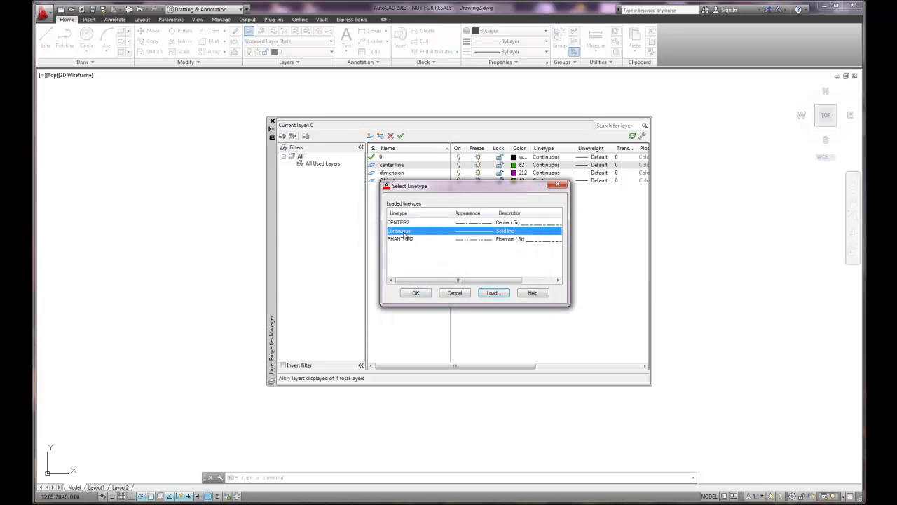
{"action": "left_click", "coordinate": [417, 295]}
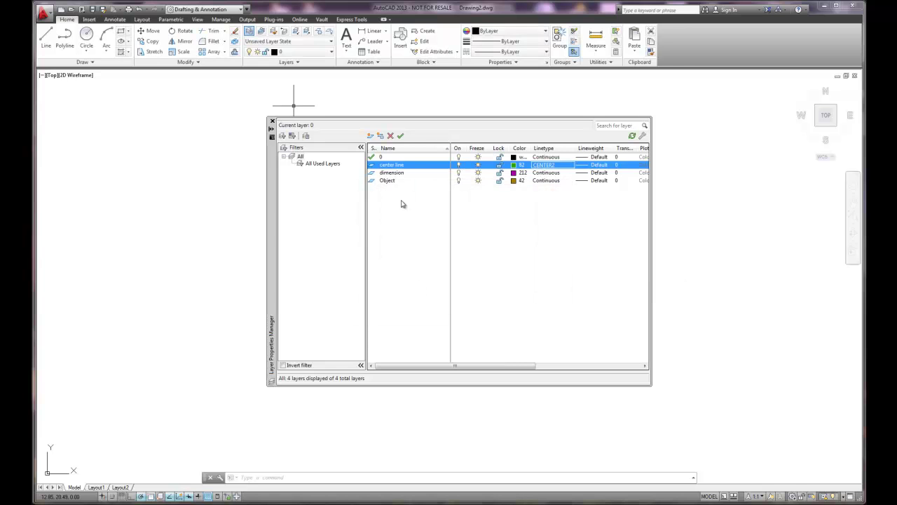
Set the Object layer's lineweight to 0.50 mm and close the layer manager
{"action": "left_click", "coordinate": [391, 181]}
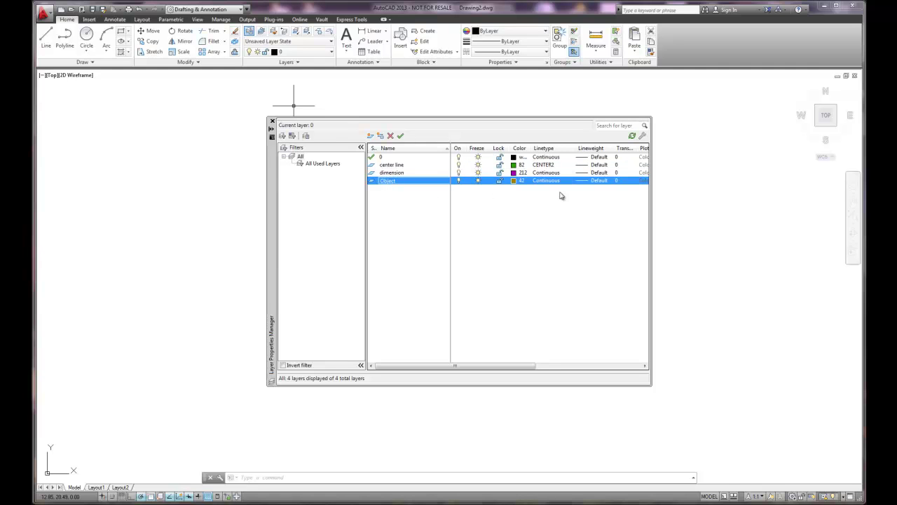
{"action": "left_click", "coordinate": [597, 182]}
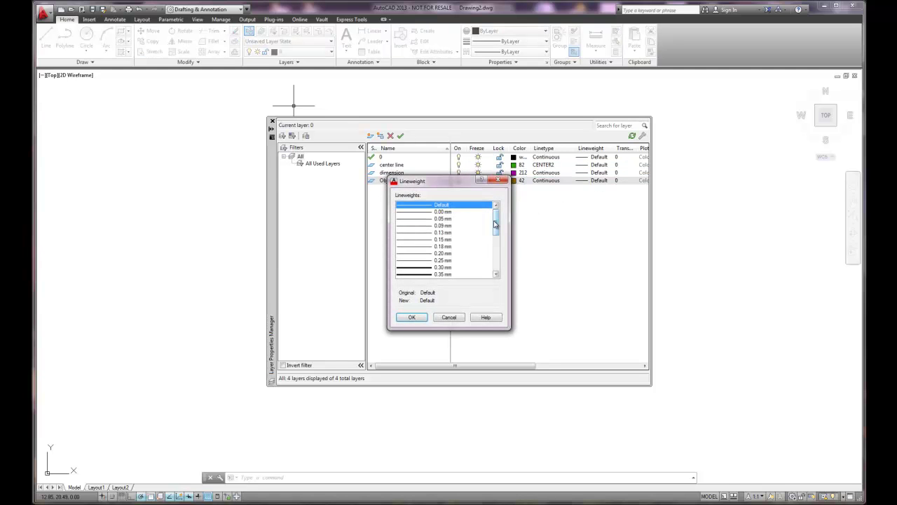
{"action": "left_click_drag", "start_coordinate": [495, 224], "coordinate": [495, 235]}
{"action": "left_click", "coordinate": [429, 240]}
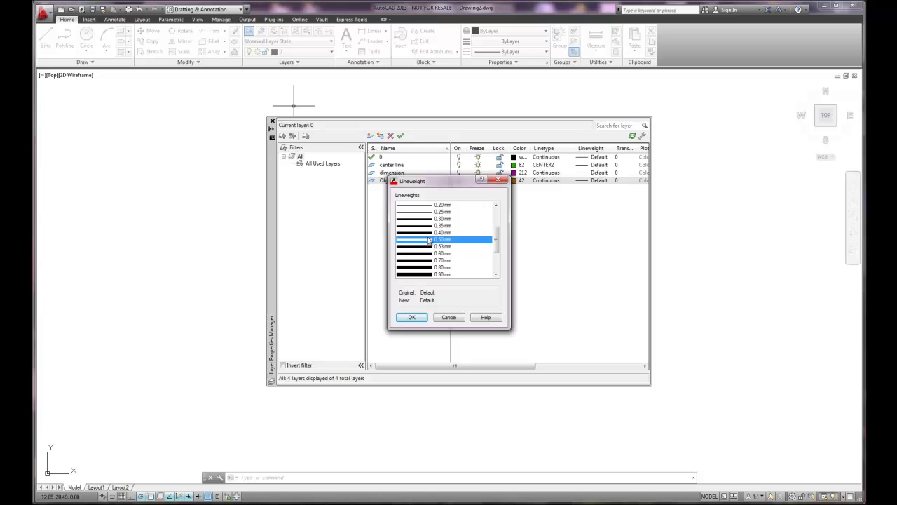
{"action": "left_click", "coordinate": [412, 317]}
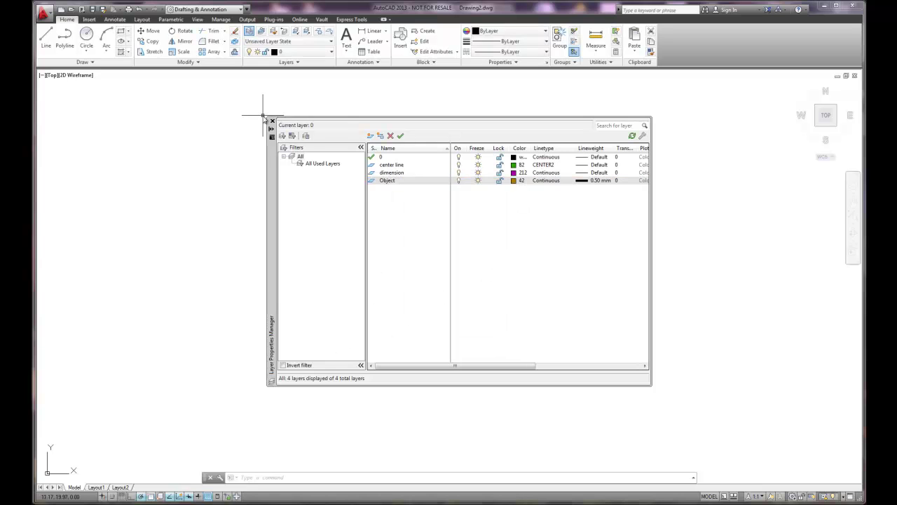
{"action": "left_click", "coordinate": [272, 122]}
Make center line the current layer
{"action": "left_click", "coordinate": [286, 53]}
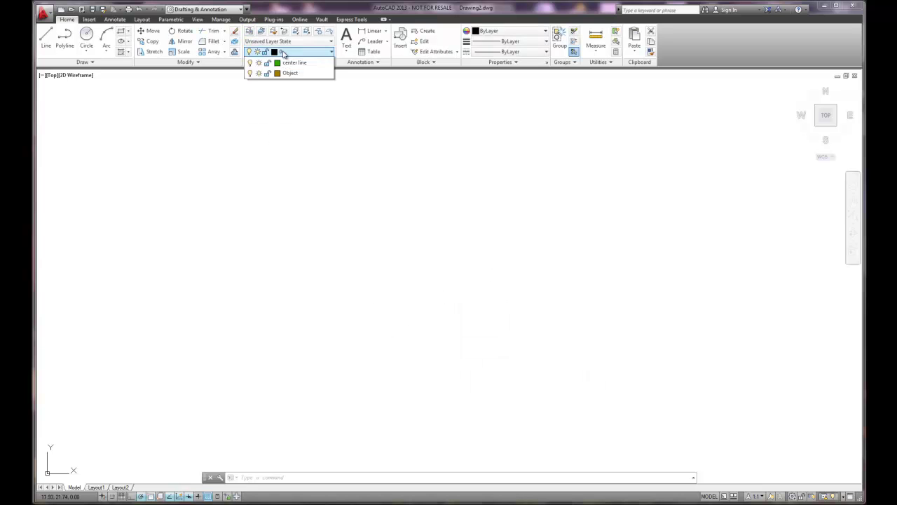
{"action": "left_click", "coordinate": [290, 84]}
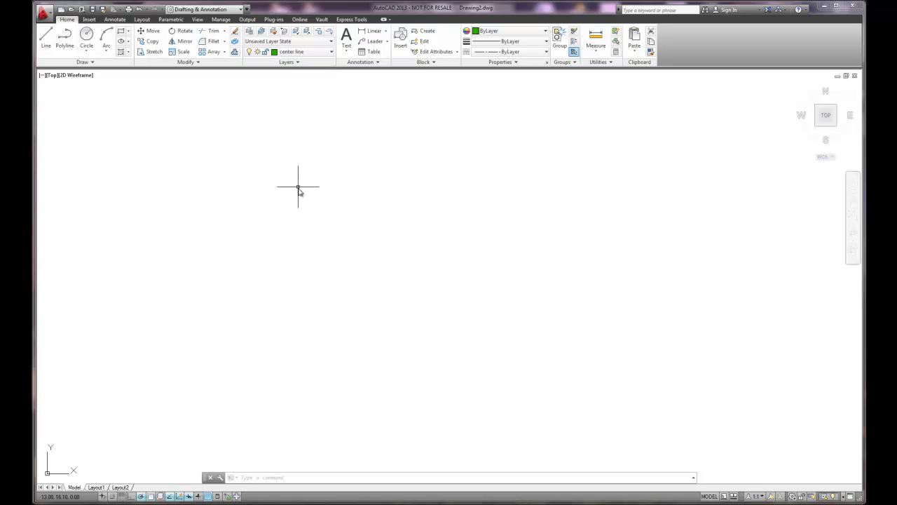
Draw a horizontal line across the middle of the drawing area with the Line command
{"action": "left_click", "coordinate": [47, 43]}
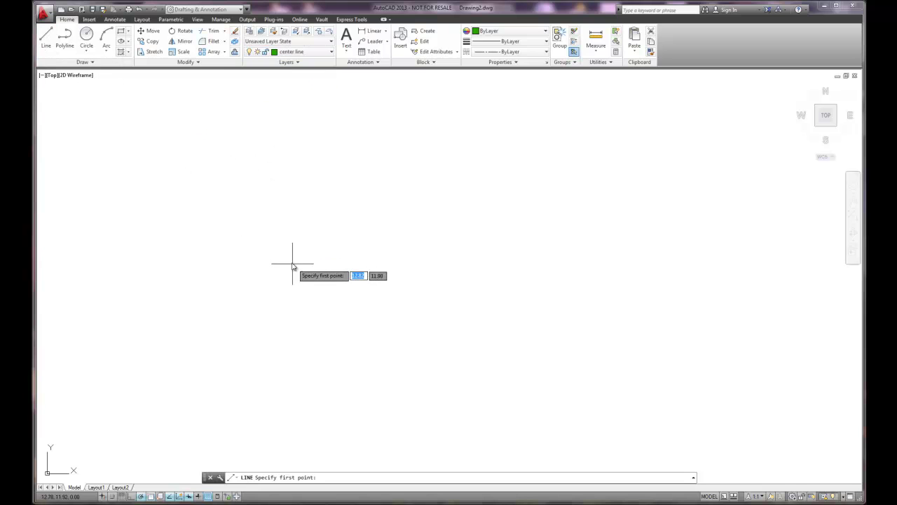
{"action": "left_click", "coordinate": [264, 270]}
{"action": "left_click", "coordinate": [547, 270]}
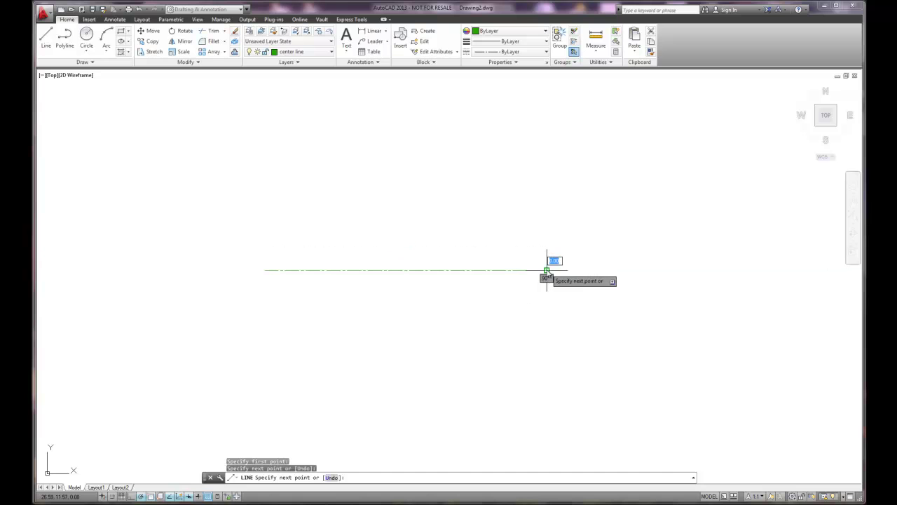
{"action": "key", "text": "Return"}
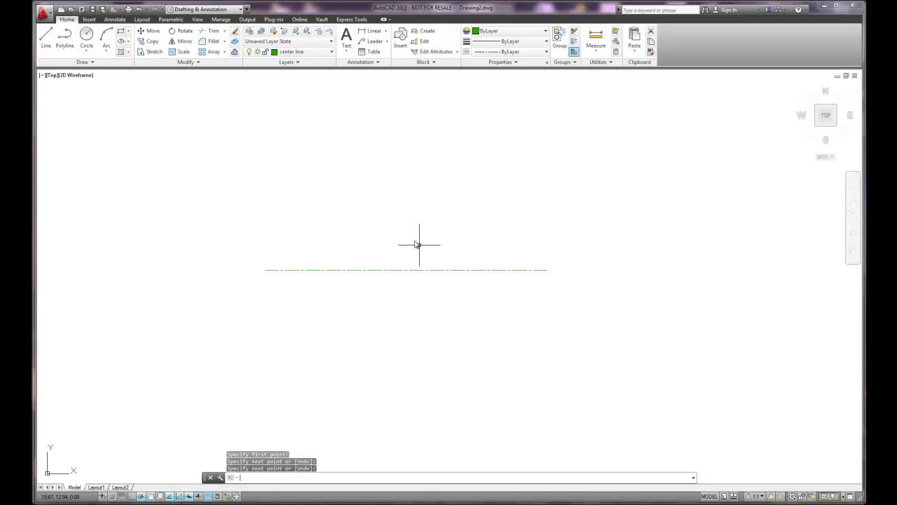
Draw a shorter vertical center line crossing the horizontal one slightly left of its middle
{"action": "key", "text": "Return"}
{"action": "left_click", "coordinate": [386, 193]}
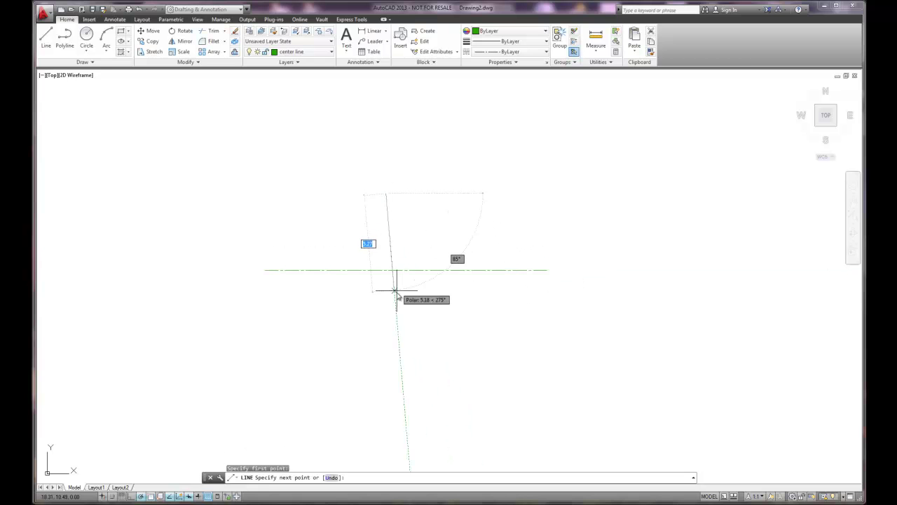
{"action": "left_click", "coordinate": [386, 327]}
{"action": "right_click", "coordinate": [387, 329]}
{"action": "left_click", "coordinate": [413, 332]}
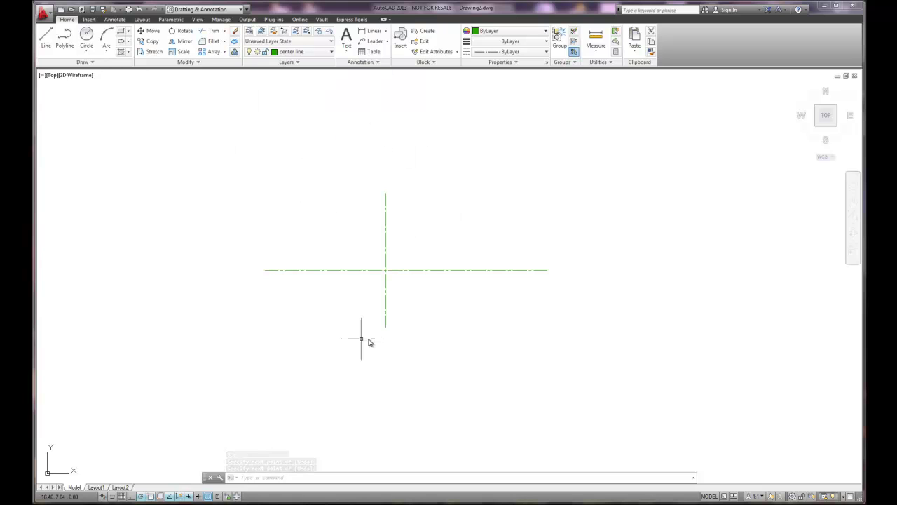
Stretch the vertical center line's lower end further down and move the line so its midpoint lies on the horizontal center line
{"action": "left_click", "coordinate": [386, 324]}
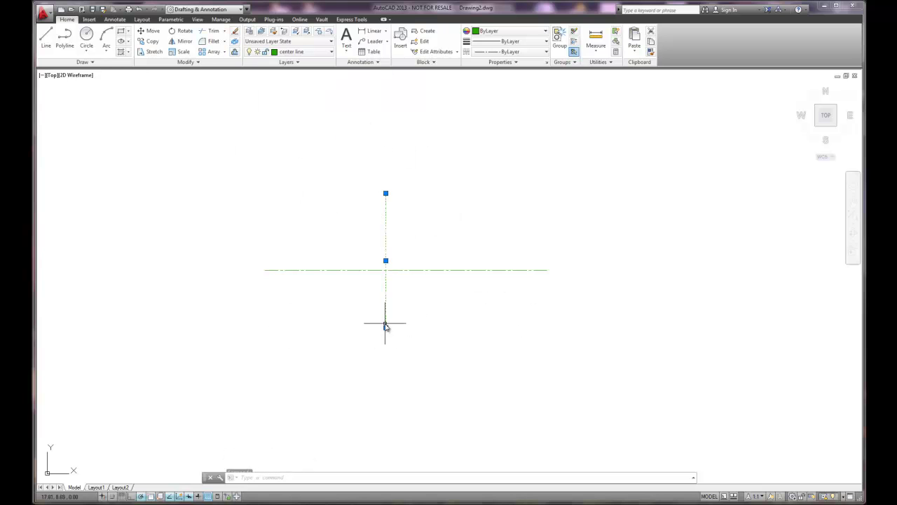
{"action": "left_click", "coordinate": [385, 327]}
{"action": "left_click", "coordinate": [386, 358]}
{"action": "mouse_move", "coordinate": [386, 359]}
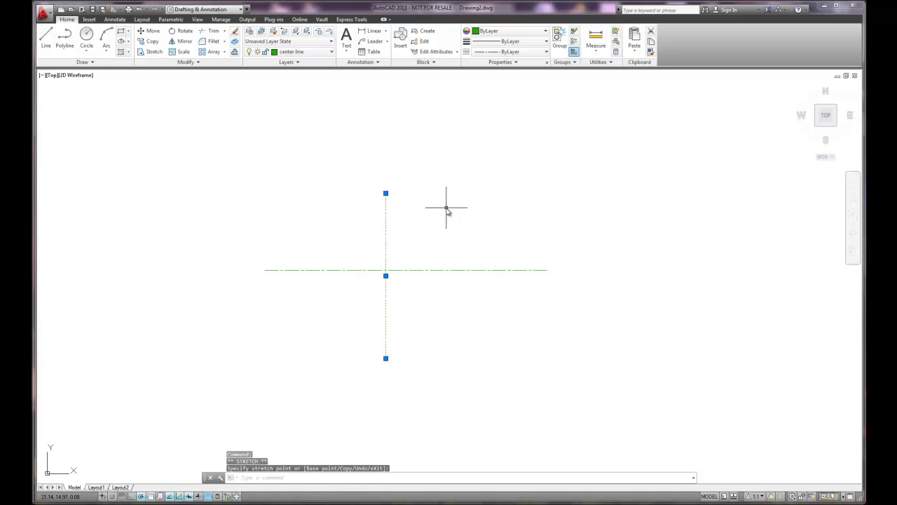
{"action": "left_click", "coordinate": [386, 276]}
{"action": "left_click", "coordinate": [386, 270]}
{"action": "key", "text": "Escape"}
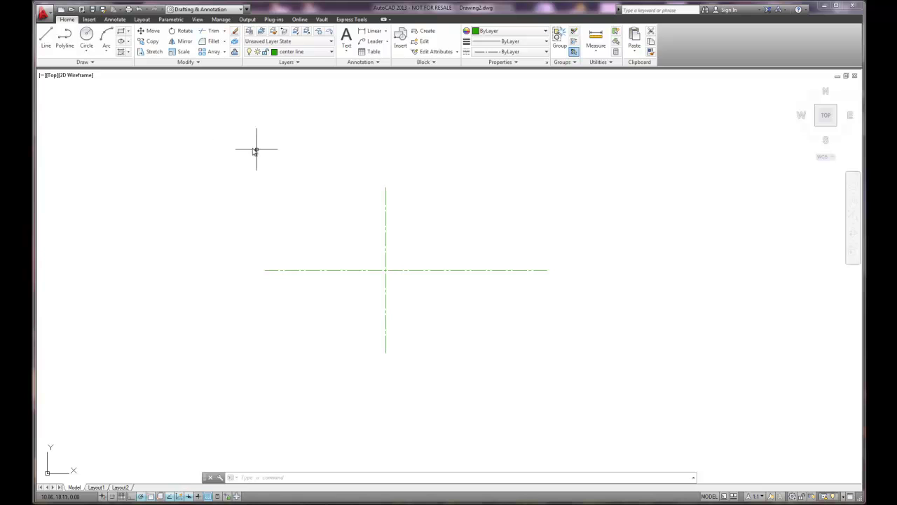
{"action": "left_click", "coordinate": [121, 33]}
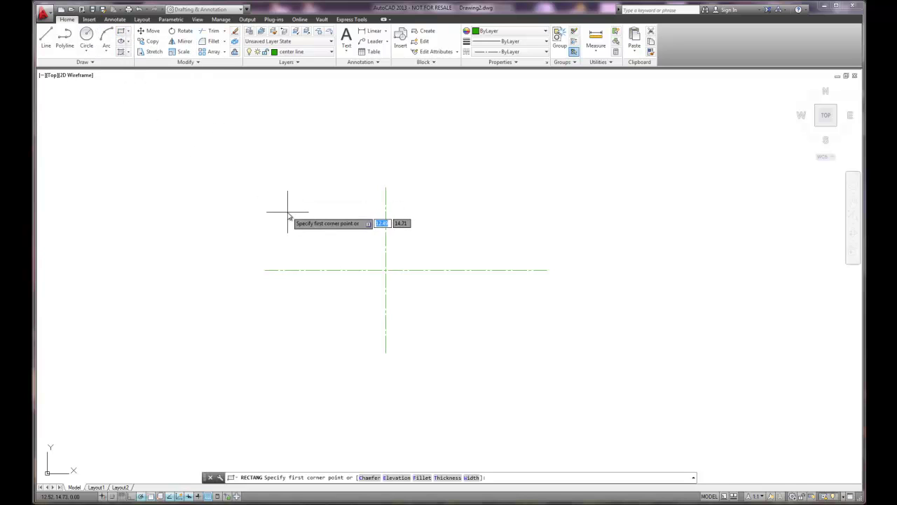
{"action": "left_click", "coordinate": [296, 212]}
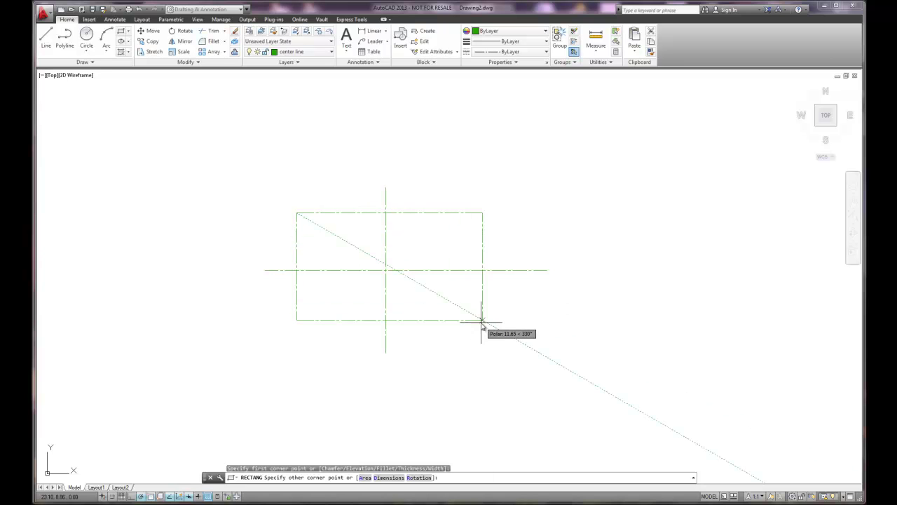
{"action": "key", "text": "Escape"}
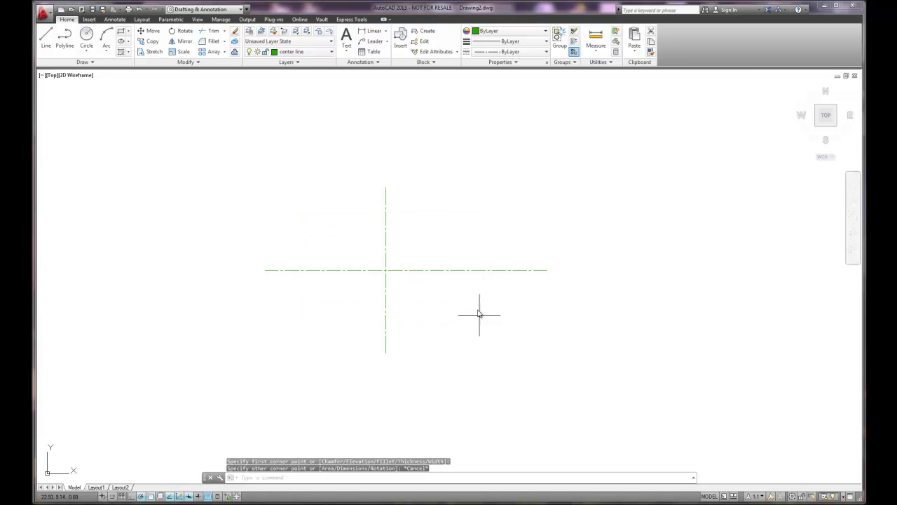
Make Object the current layer and draw a rectangle about 10.7 by 5.9 units around the center lines' intersection
{"action": "left_click", "coordinate": [294, 51]}
{"action": "left_click", "coordinate": [290, 93]}
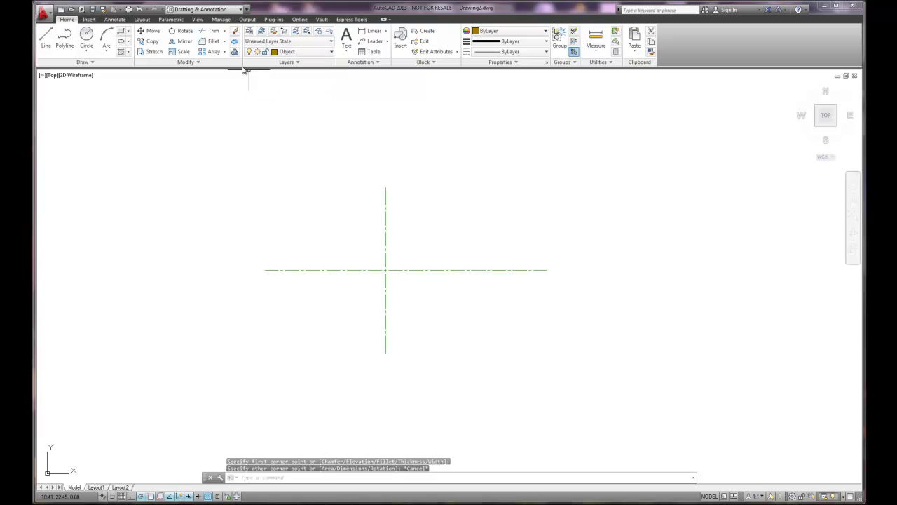
{"action": "left_click", "coordinate": [122, 32]}
{"action": "left_click", "coordinate": [288, 214]}
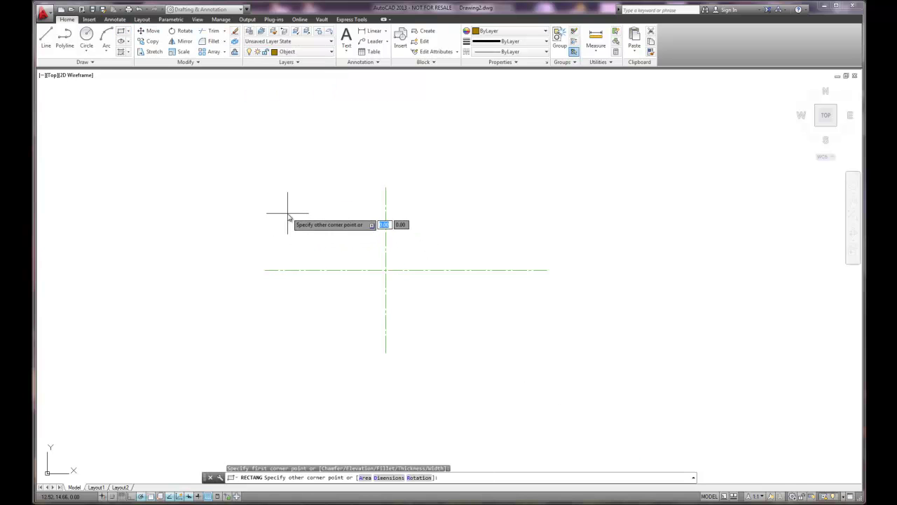
{"action": "left_click", "coordinate": [485, 321]}
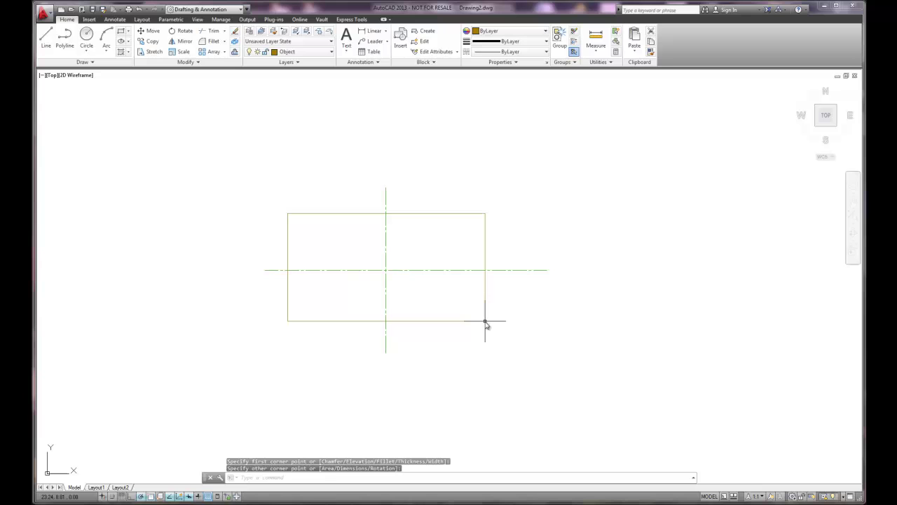
Fillet the rectangle's upper-left corner with a radius of 1.5
{"action": "left_click", "coordinate": [210, 42]}
{"action": "right_click", "coordinate": [259, 126]}
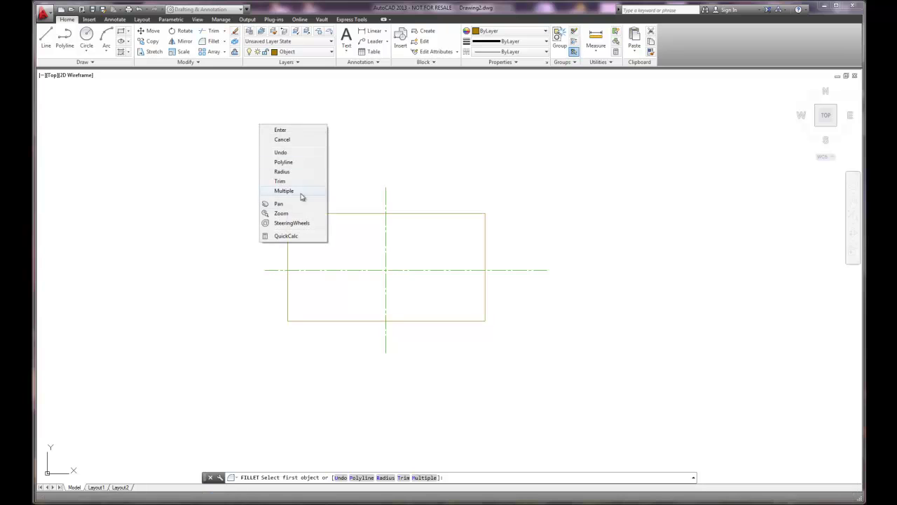
{"action": "left_click", "coordinate": [282, 171]}
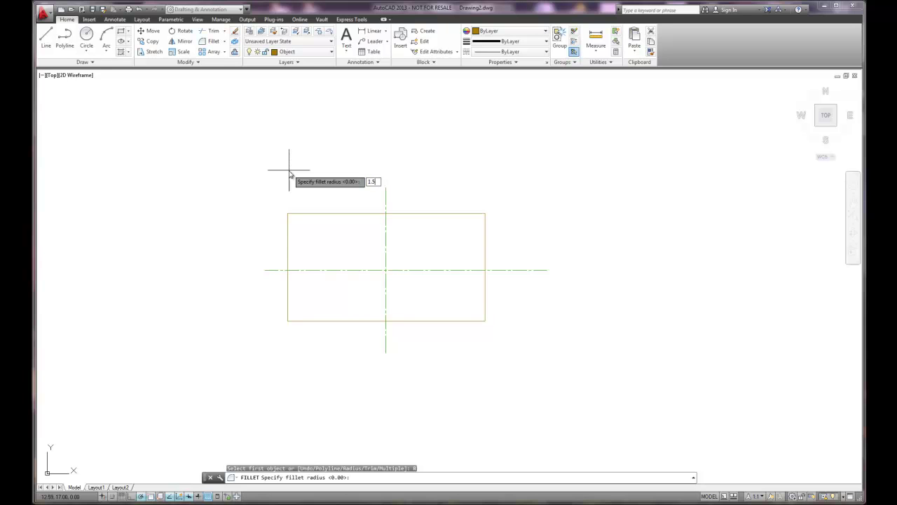
{"action": "key", "text": "Return"}
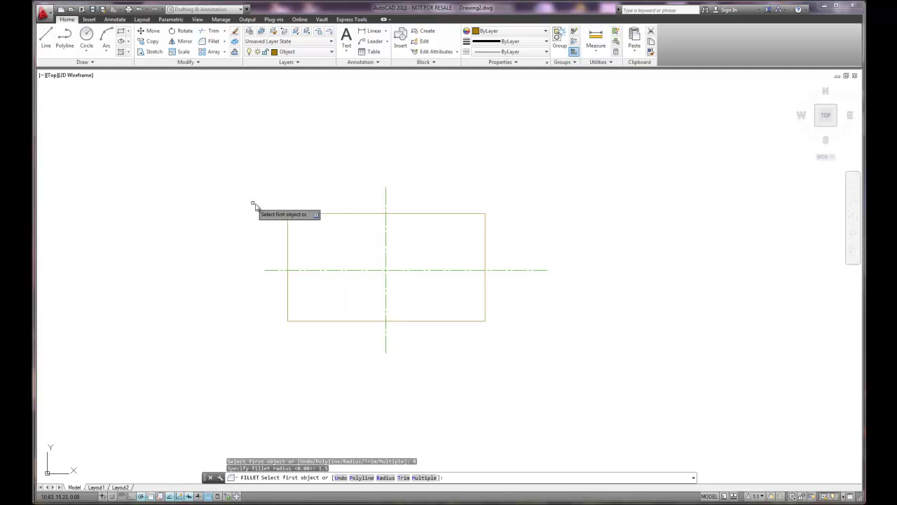
{"action": "left_click", "coordinate": [309, 214]}
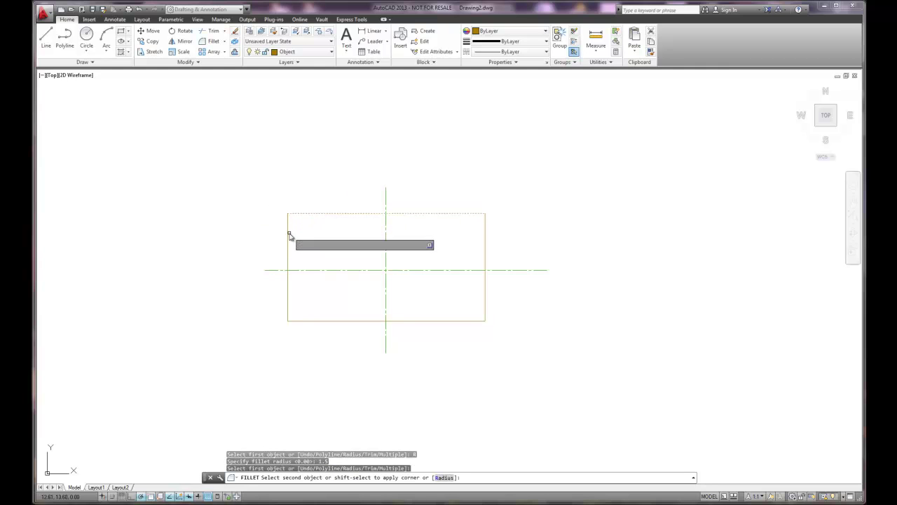
{"action": "left_click", "coordinate": [288, 233]}
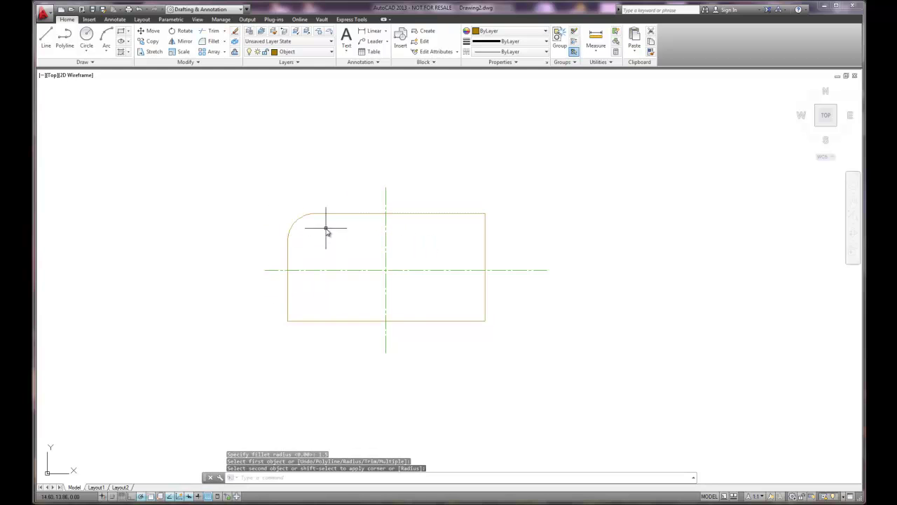
Fillet the rectangle's three remaining corners with the same radius, using the Fillet command's Multiple option
{"action": "right_click", "coordinate": [324, 186]}
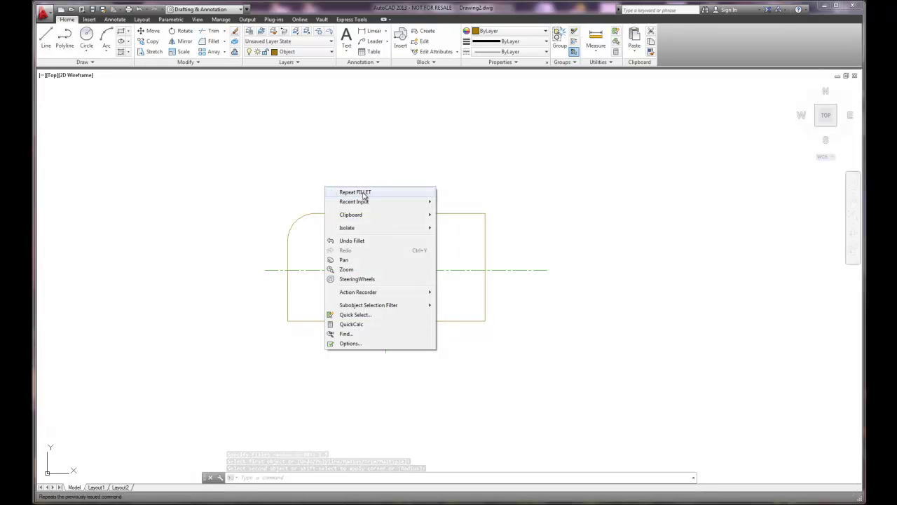
{"action": "left_click", "coordinate": [362, 193]}
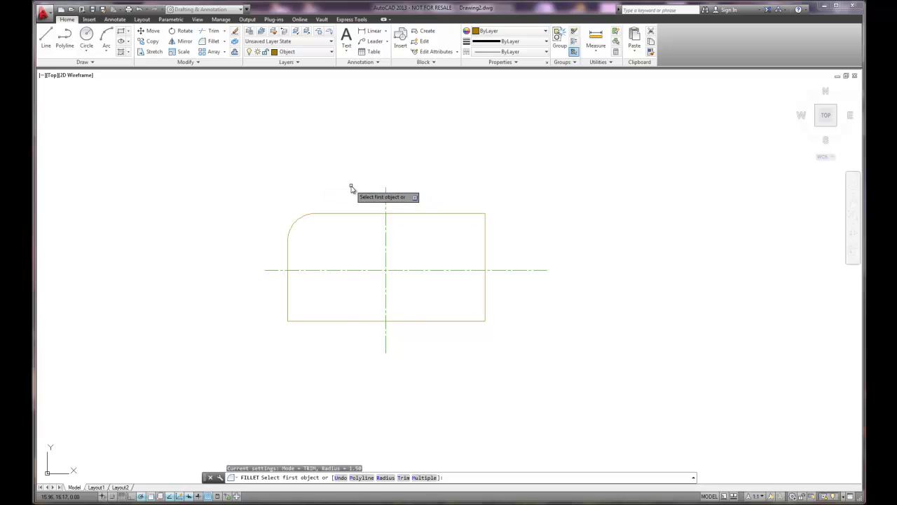
{"action": "right_click", "coordinate": [352, 186]}
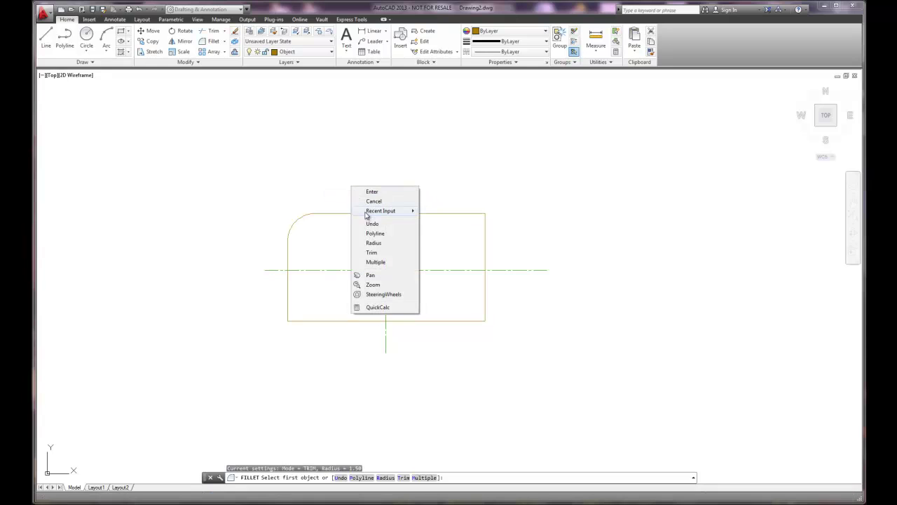
{"action": "left_click", "coordinate": [377, 262]}
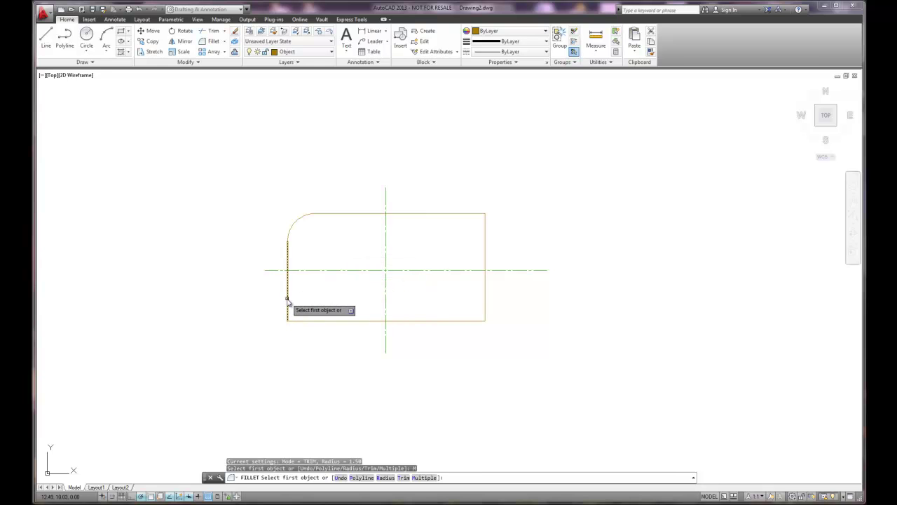
{"action": "left_click", "coordinate": [287, 302]}
{"action": "left_click", "coordinate": [295, 321]}
{"action": "left_click", "coordinate": [474, 322]}
{"action": "left_click", "coordinate": [484, 303]}
{"action": "left_click", "coordinate": [479, 218]}
{"action": "left_click", "coordinate": [478, 215]}
{"action": "right_click", "coordinate": [509, 188]}
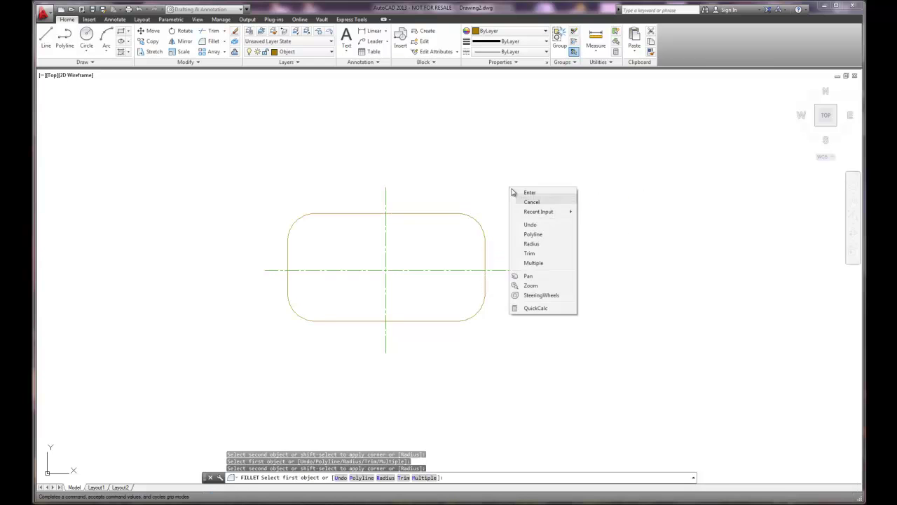
{"action": "left_click", "coordinate": [542, 195]}
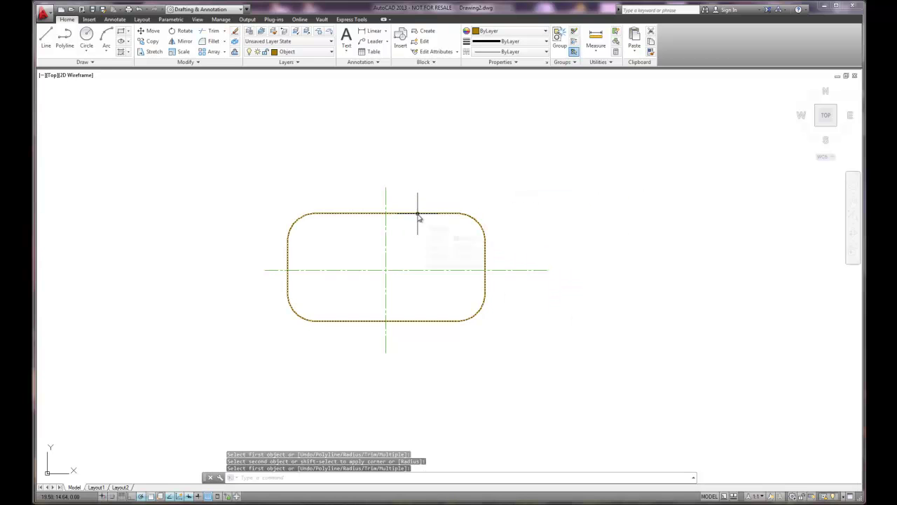
Explode the rounded rectangle polyline into separate lines and arcs
{"action": "mouse_move", "coordinate": [418, 218]}
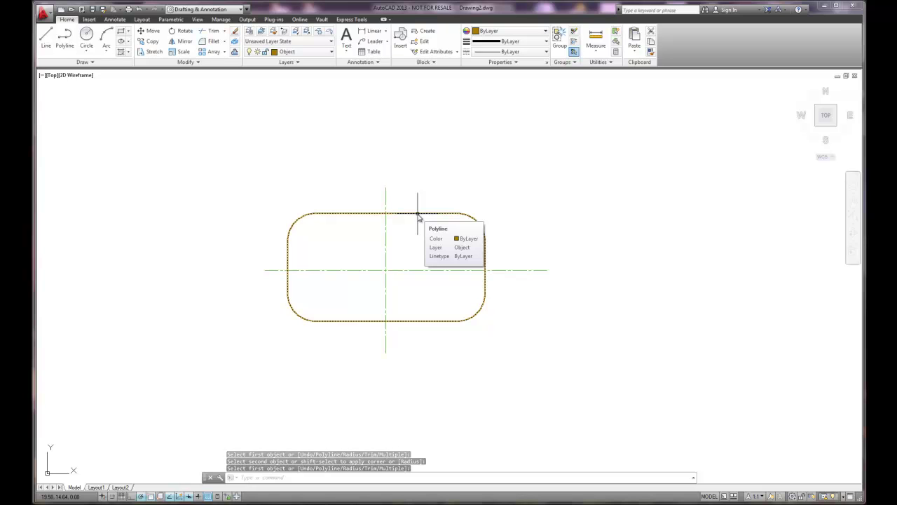
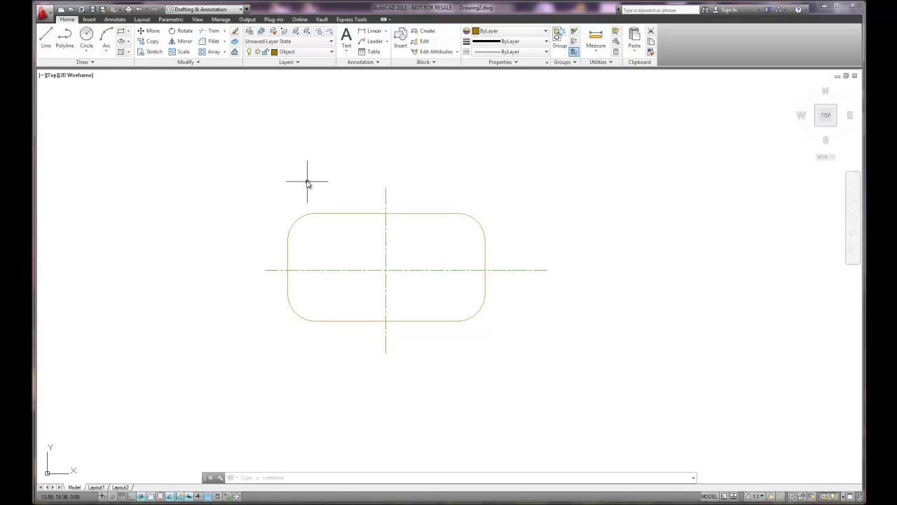
{"action": "type", "text": "de"}
{"action": "key", "text": "Return"}
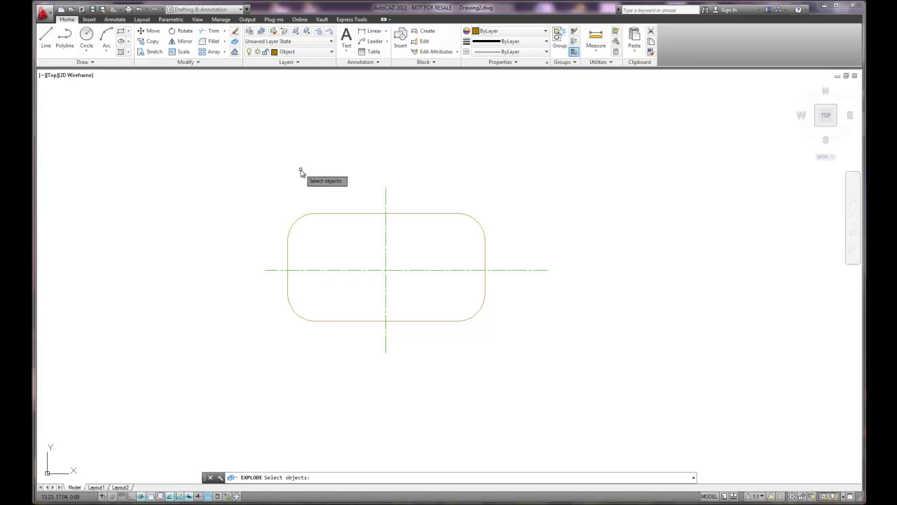
{"action": "left_click", "coordinate": [333, 218]}
{"action": "key", "text": "Return"}
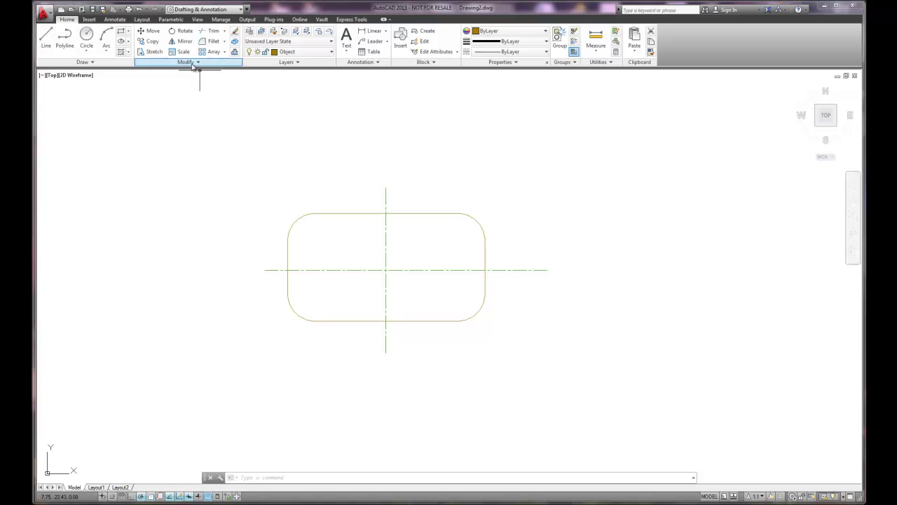
Draw a circle of radius 0.50 at the center of the upper-left corner fillet
{"action": "left_click", "coordinate": [87, 36]}
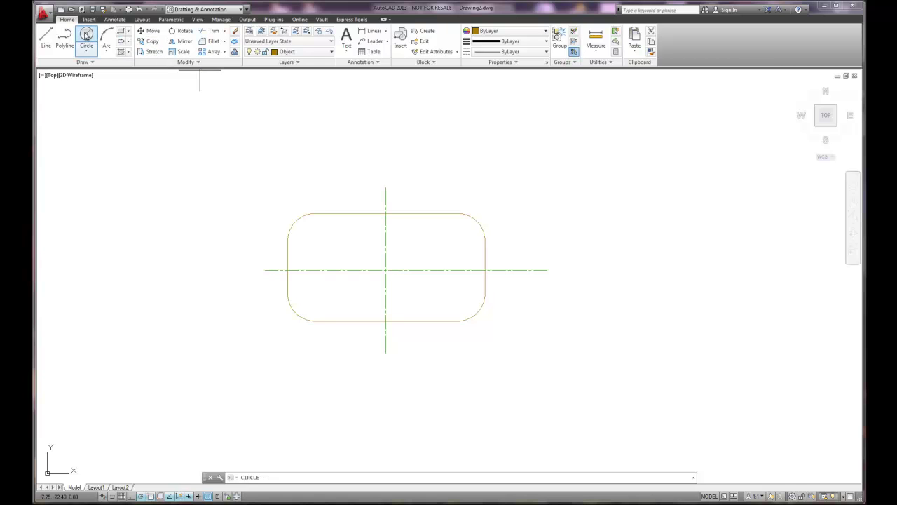
{"action": "left_click", "coordinate": [316, 242]}
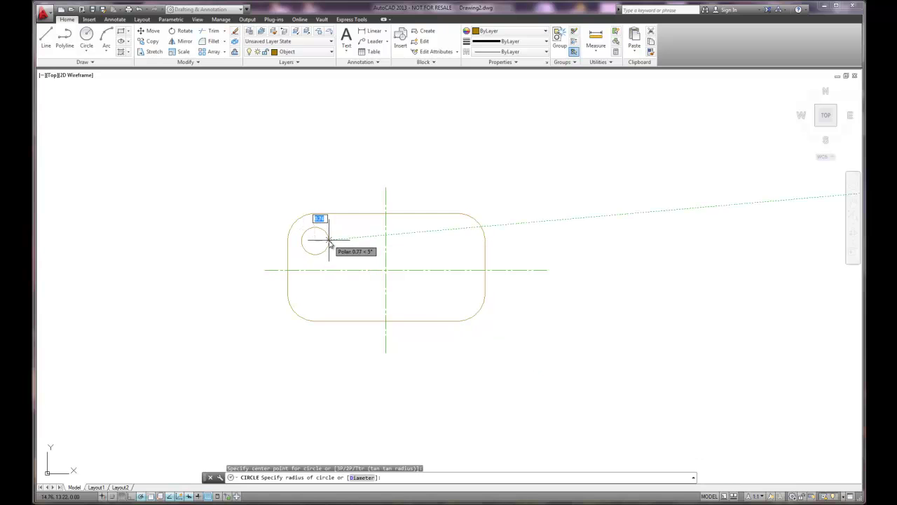
{"action": "type", "text": ".50"}
{"action": "key", "text": "Return"}
Draw a second circle of radius 0.50 at the center of the lower-right corner fillet
{"action": "right_click", "coordinate": [326, 242]}
{"action": "left_click", "coordinate": [347, 246]}
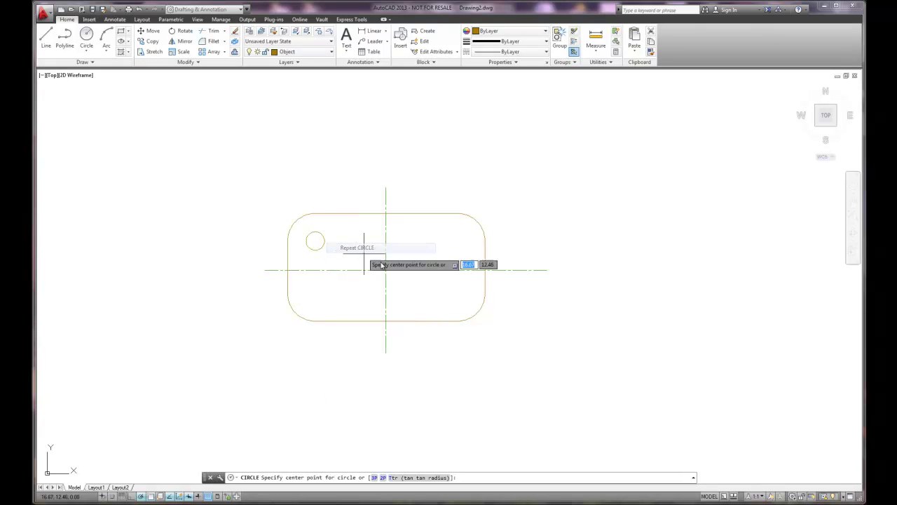
{"action": "left_click", "coordinate": [457, 293]}
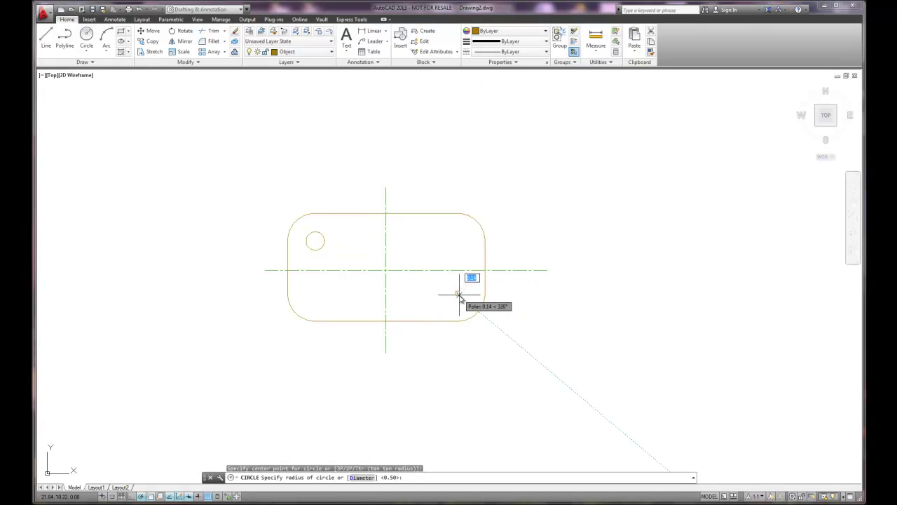
{"action": "key", "text": "Return"}
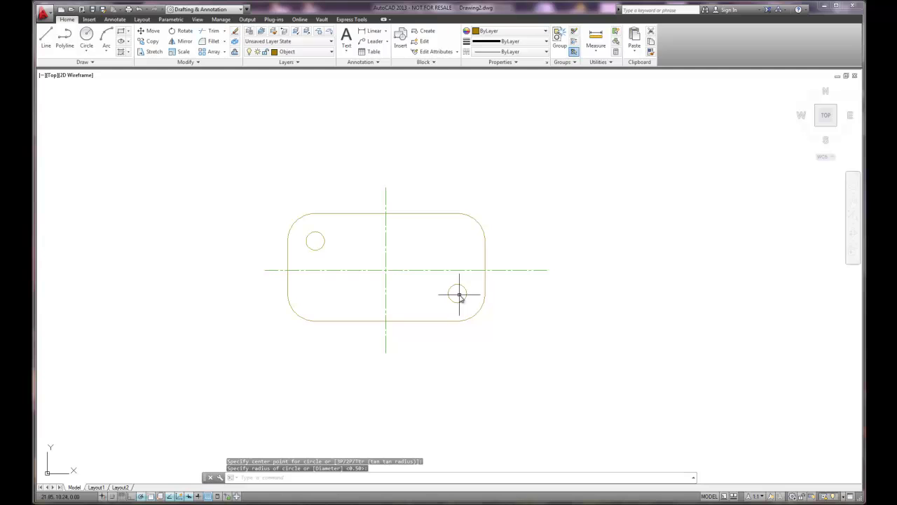
Draw a circle of radius 0.50 at the center of the upper-right corner fillet
{"action": "right_click", "coordinate": [464, 230]}
{"action": "left_click", "coordinate": [477, 233]}
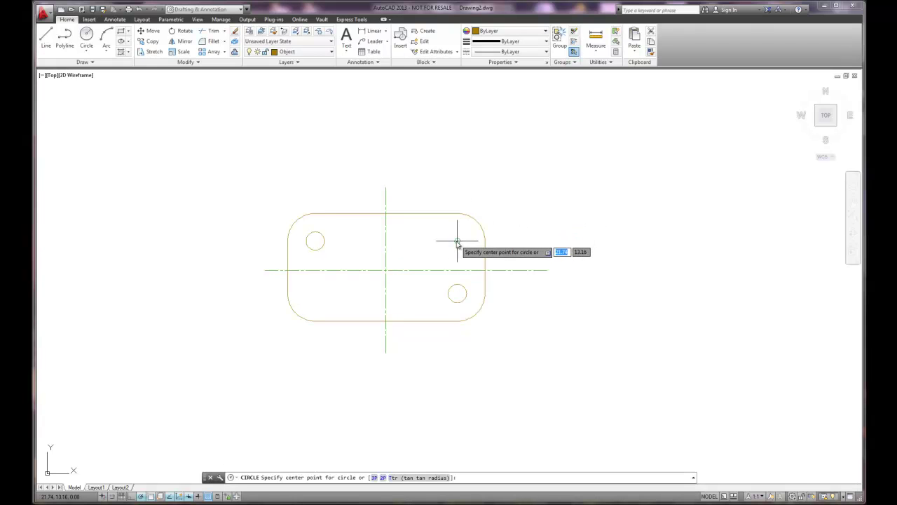
{"action": "left_click", "coordinate": [456, 240]}
{"action": "right_click", "coordinate": [456, 241]}
{"action": "left_click", "coordinate": [476, 250]}
Draw a circle of radius 0.50 at the center of the lower-left corner fillet
{"action": "right_click", "coordinate": [334, 291]}
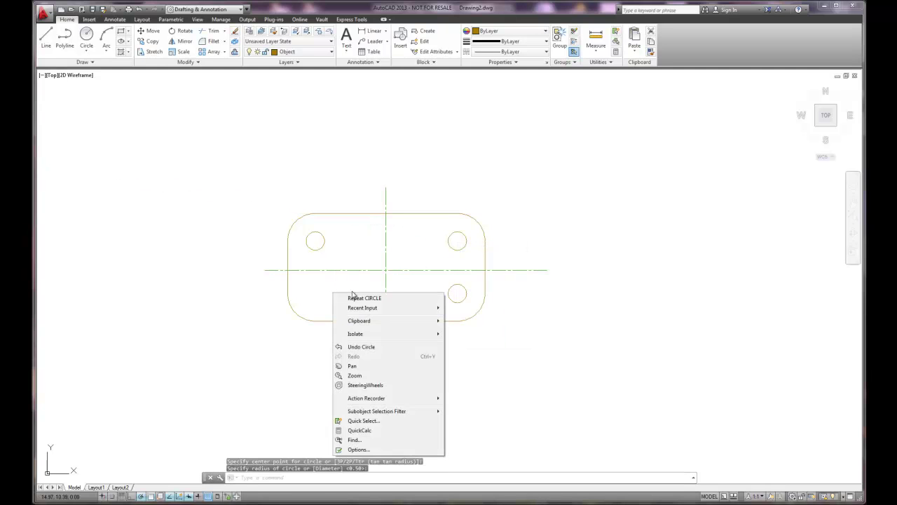
{"action": "left_click", "coordinate": [354, 297]}
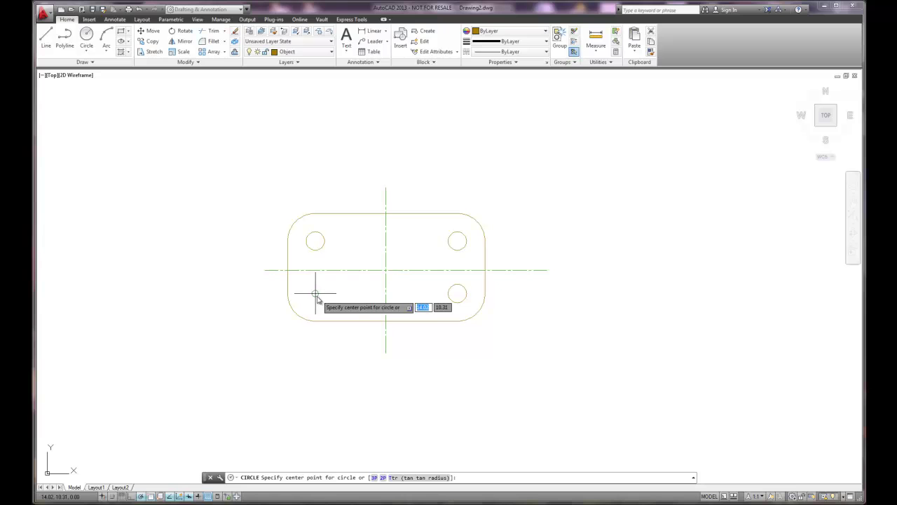
{"action": "left_click", "coordinate": [317, 295]}
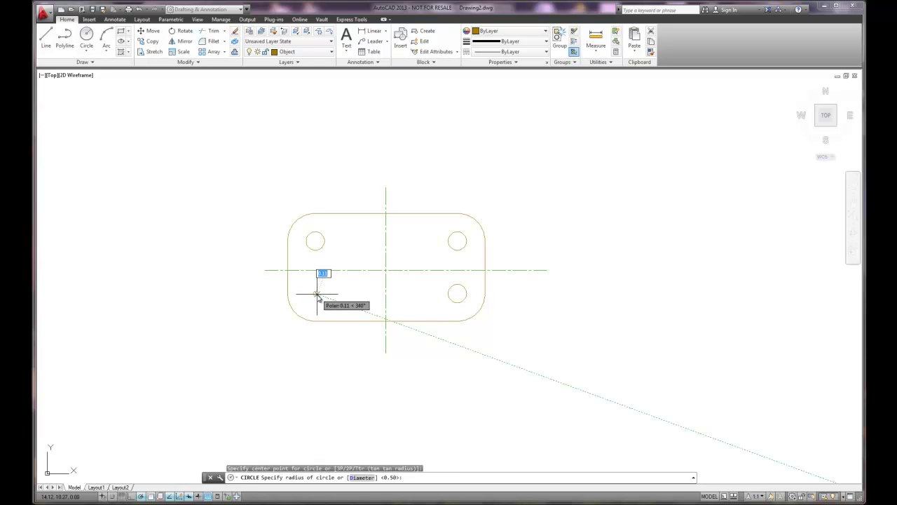
{"action": "right_click", "coordinate": [316, 295]}
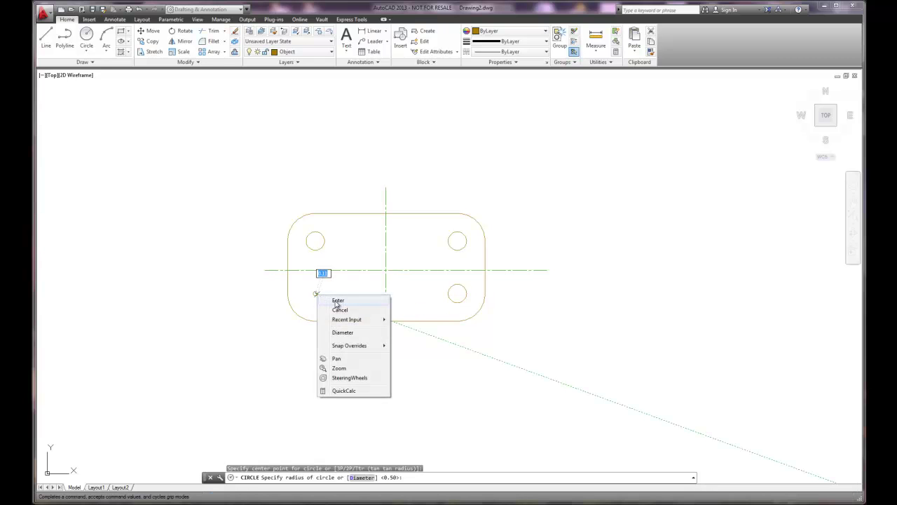
{"action": "left_click", "coordinate": [337, 300]}
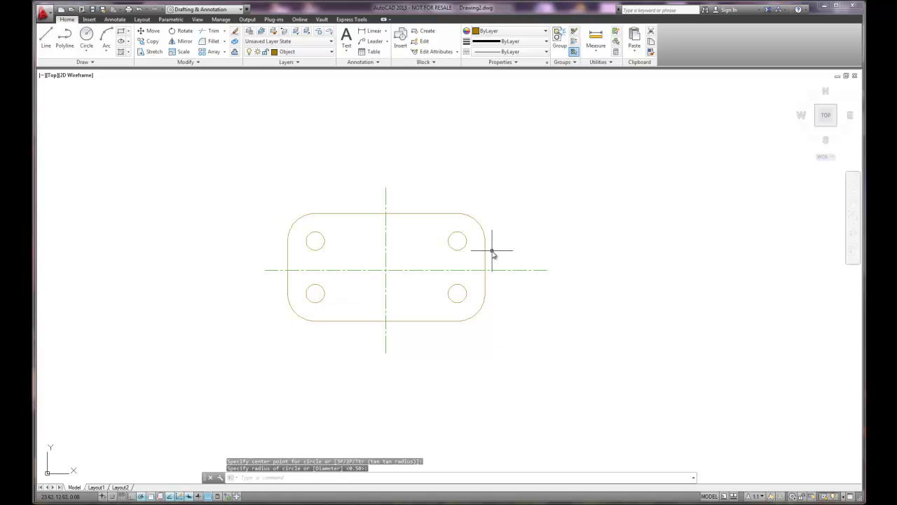
Draw a circle of radius 1.5 between the two lower holes, slightly left of the vertical center line
{"action": "left_click", "coordinate": [86, 36]}
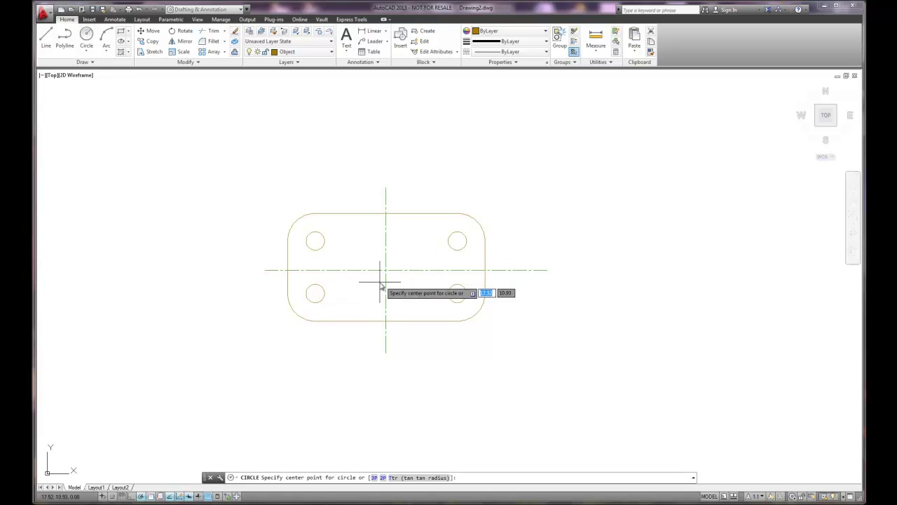
{"action": "left_click", "coordinate": [374, 293]}
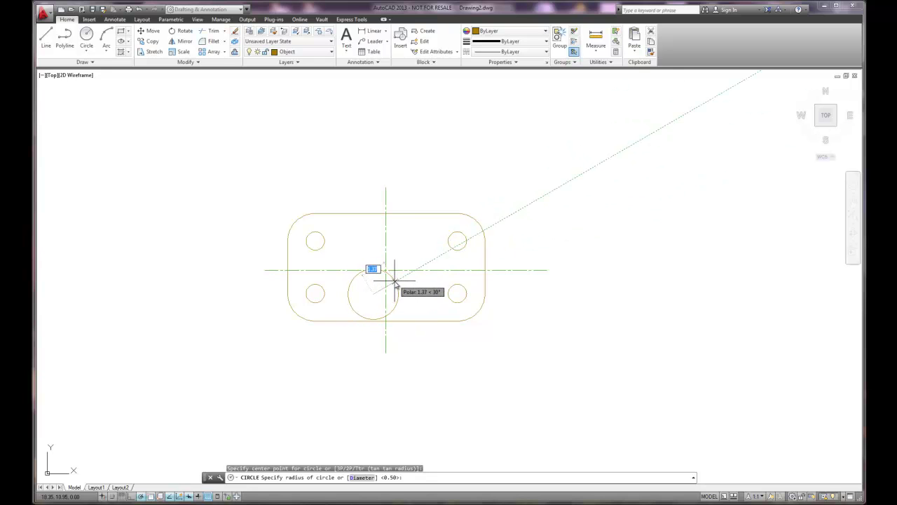
{"action": "type", "text": "1.5"}
{"action": "key", "text": "Return"}
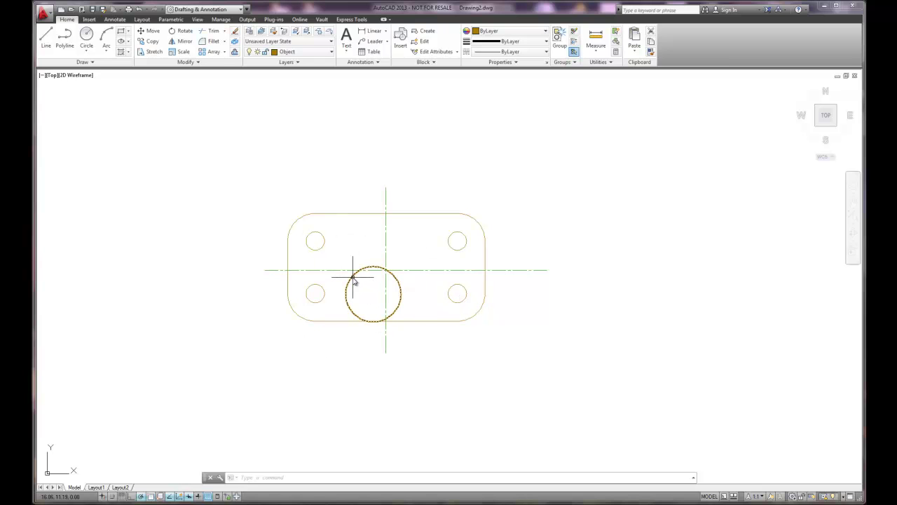
{"action": "mouse_move", "coordinate": [354, 279]}
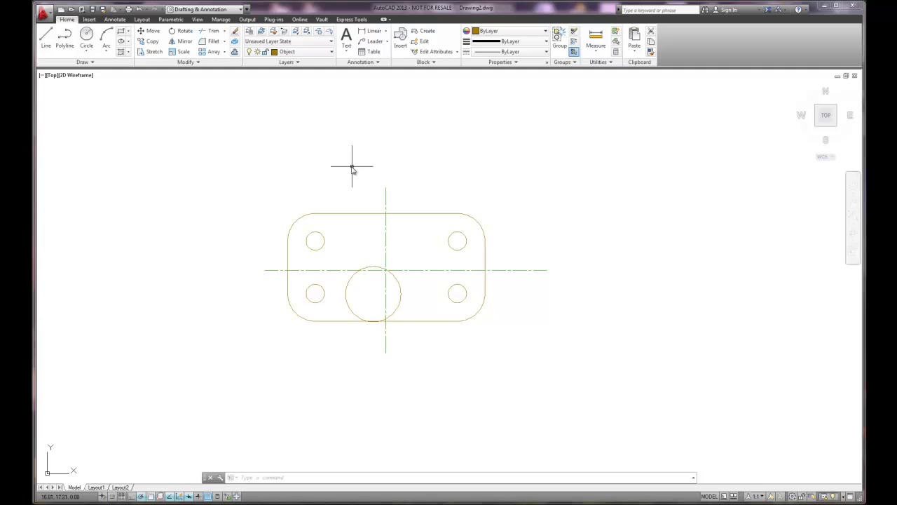
Turn off the center line layer
{"action": "left_click", "coordinate": [308, 52]}
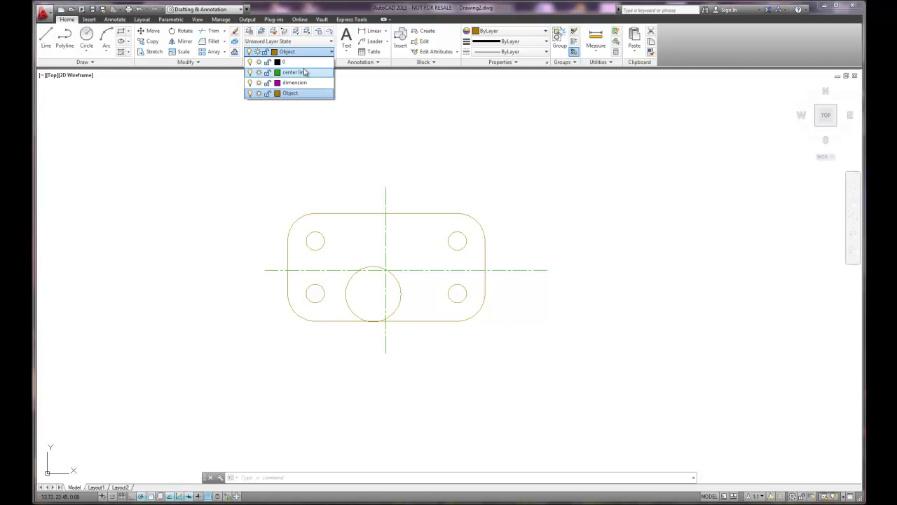
{"action": "left_click", "coordinate": [250, 72]}
{"action": "left_click", "coordinate": [227, 163]}
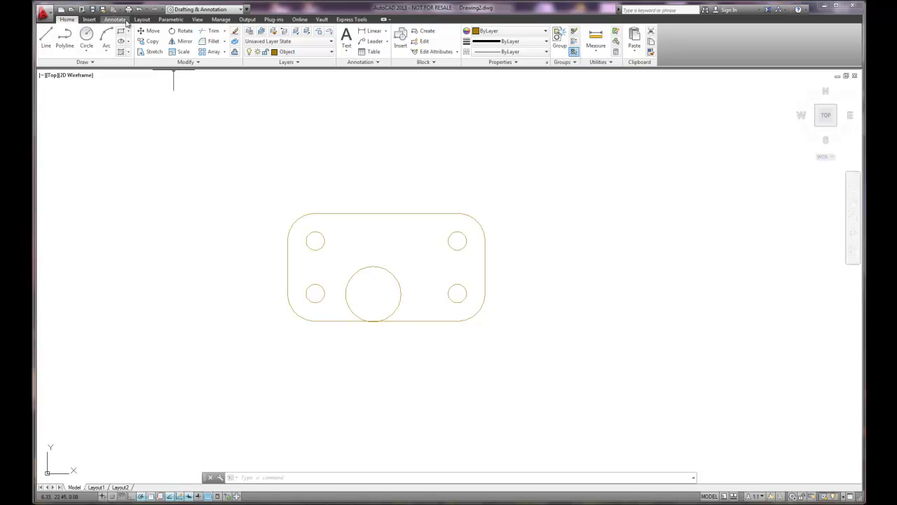
Apply geometric constraints automatically to the whole plate outline and all five circles with AutoConstrain
{"action": "left_click", "coordinate": [170, 20]}
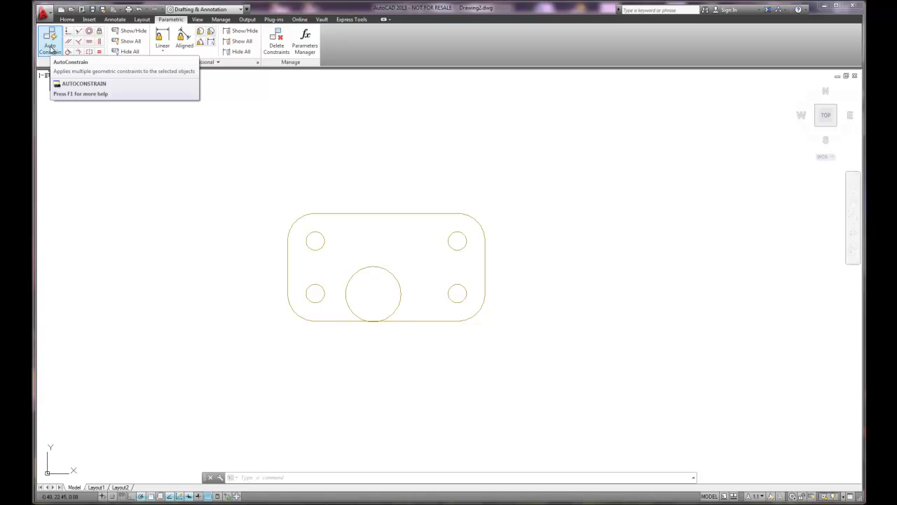
{"action": "left_click", "coordinate": [50, 47]}
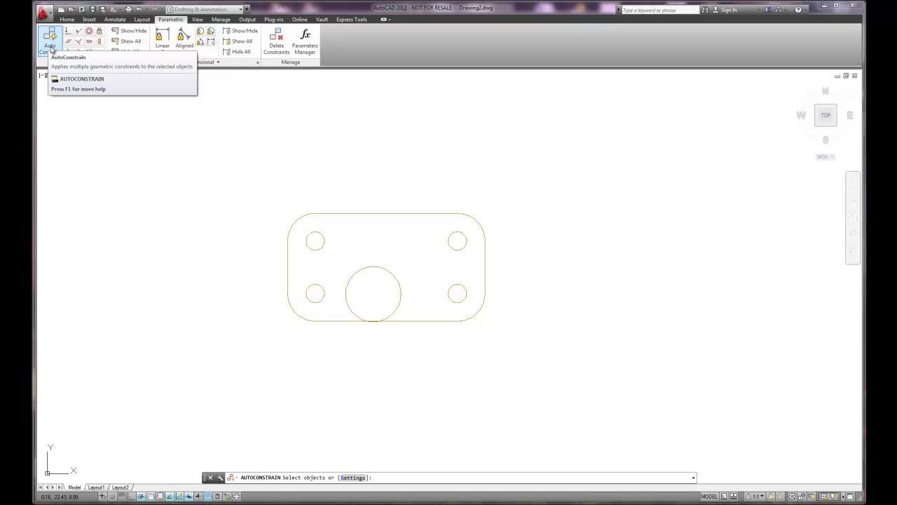
{"action": "left_click", "coordinate": [254, 182]}
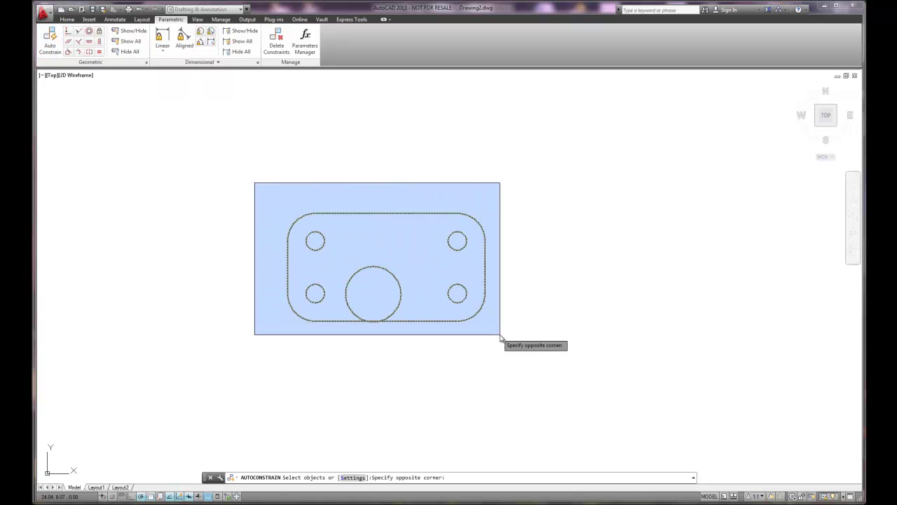
{"action": "left_click", "coordinate": [549, 348]}
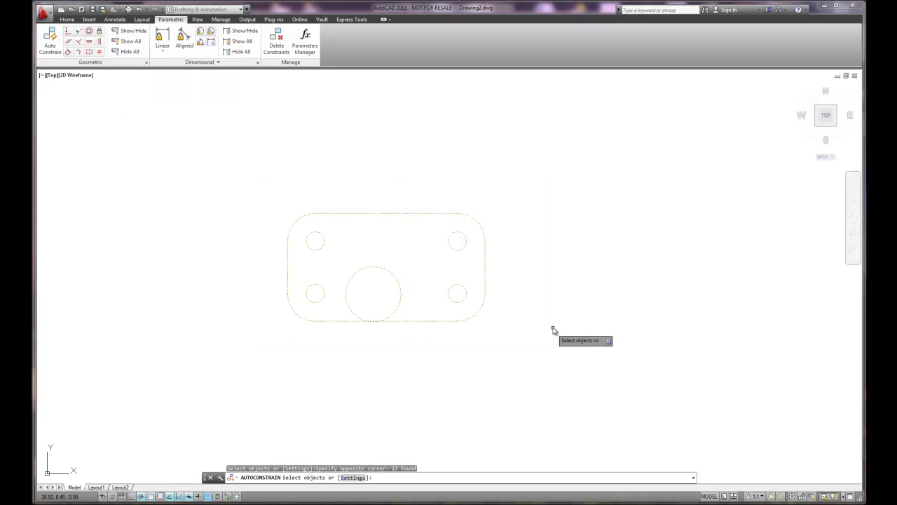
{"action": "right_click", "coordinate": [552, 314]}
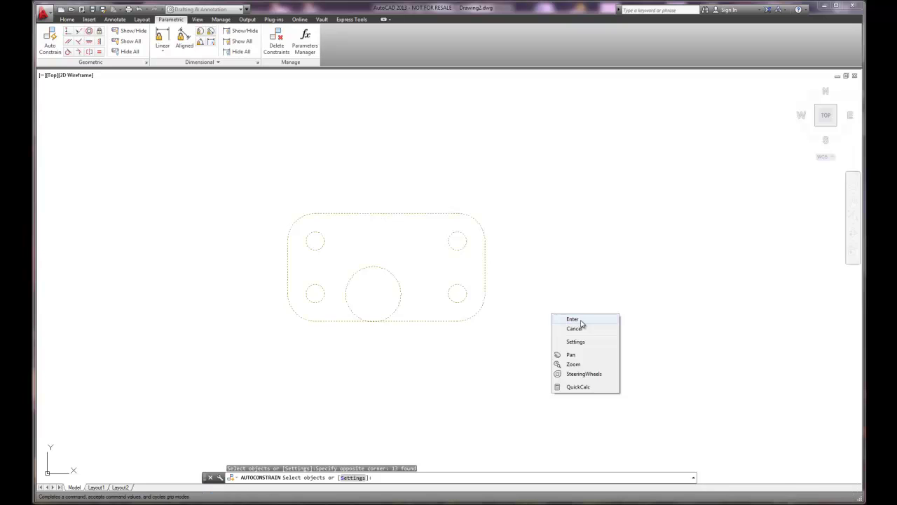
{"action": "left_click", "coordinate": [572, 320]}
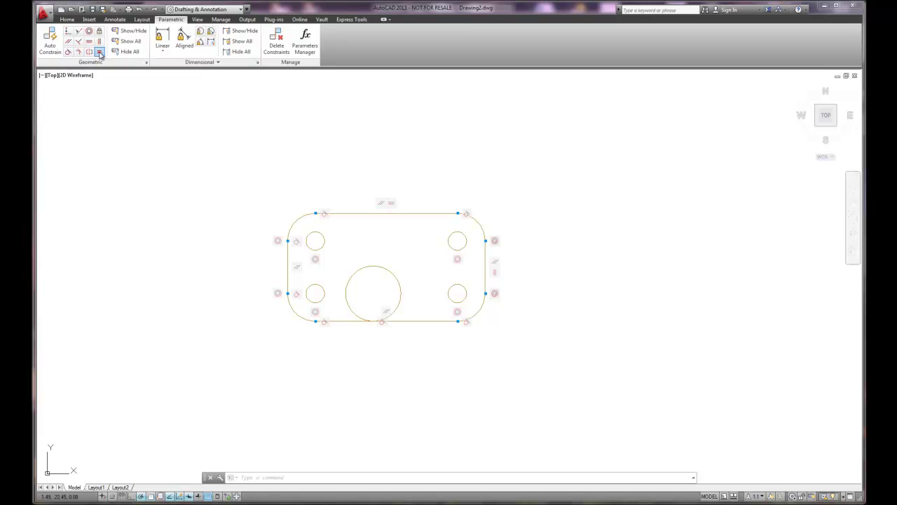
Constrain the upper-right, lower-left and lower-right corner holes equal to the upper-left hole with the Equal constraint
{"action": "left_click", "coordinate": [100, 54]}
{"action": "left_click", "coordinate": [309, 235]}
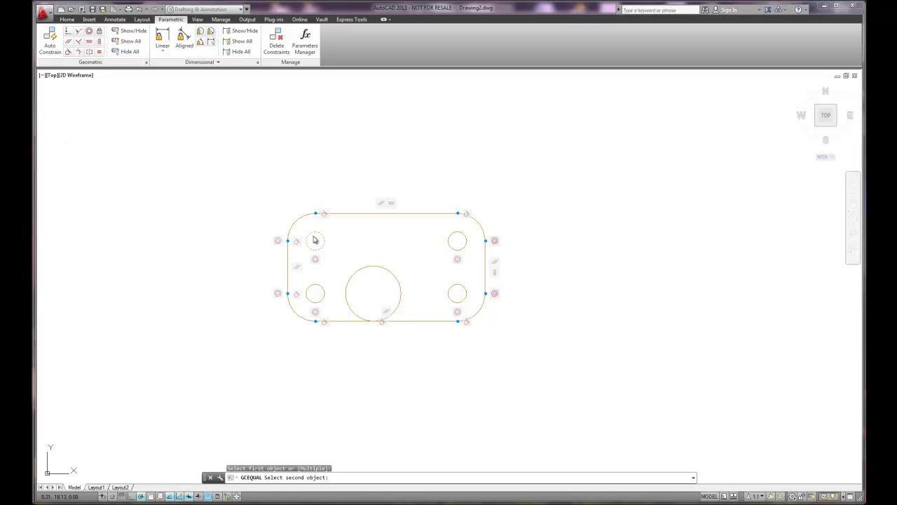
{"action": "left_click", "coordinate": [450, 242]}
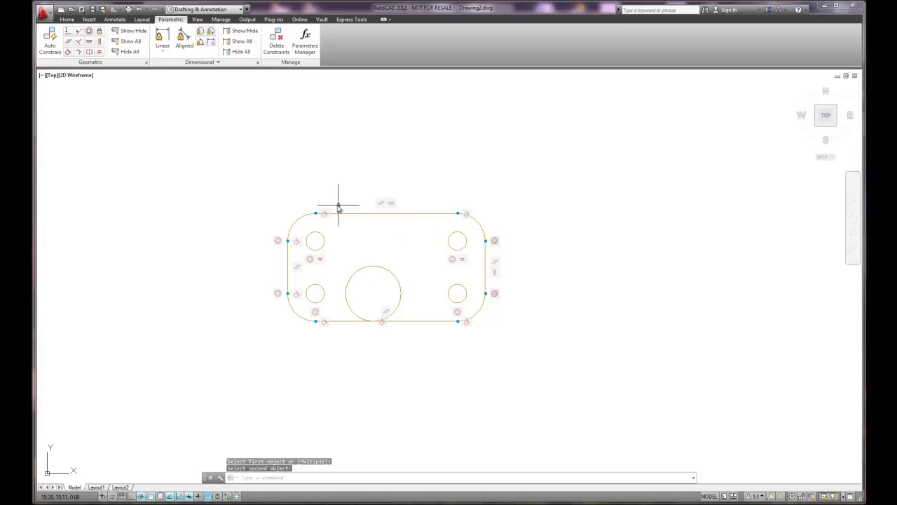
{"action": "left_click", "coordinate": [99, 51]}
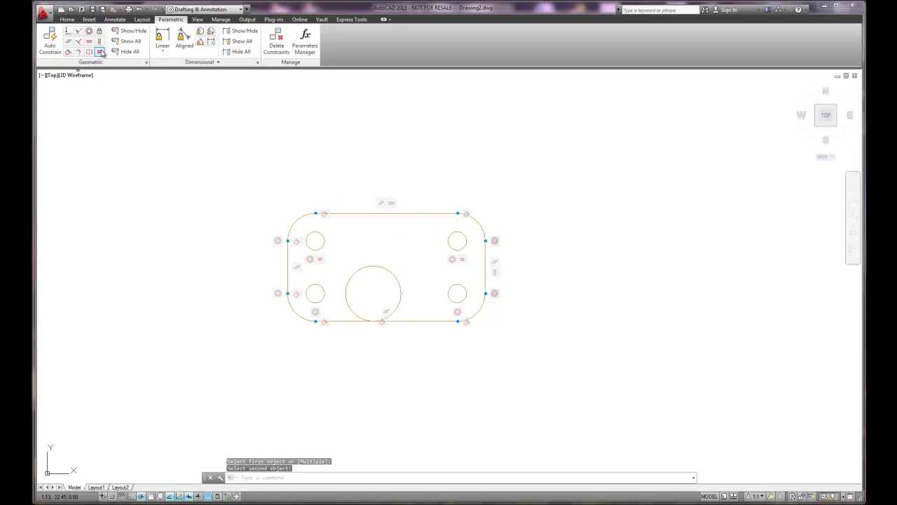
{"action": "left_click", "coordinate": [322, 239]}
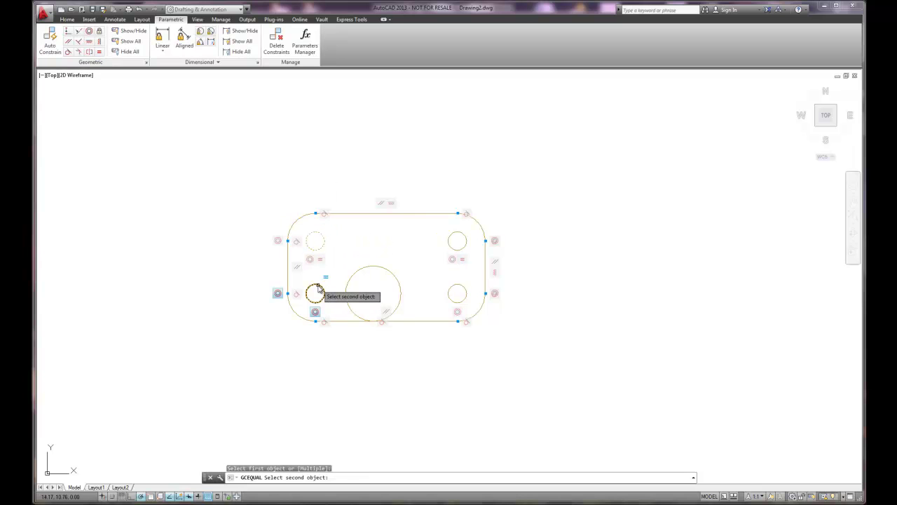
{"action": "left_click", "coordinate": [314, 288]}
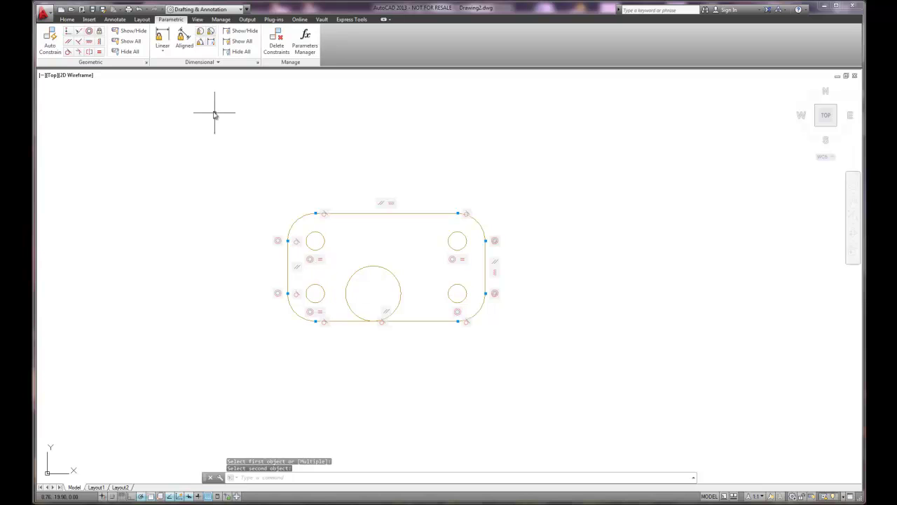
{"action": "left_click", "coordinate": [101, 54]}
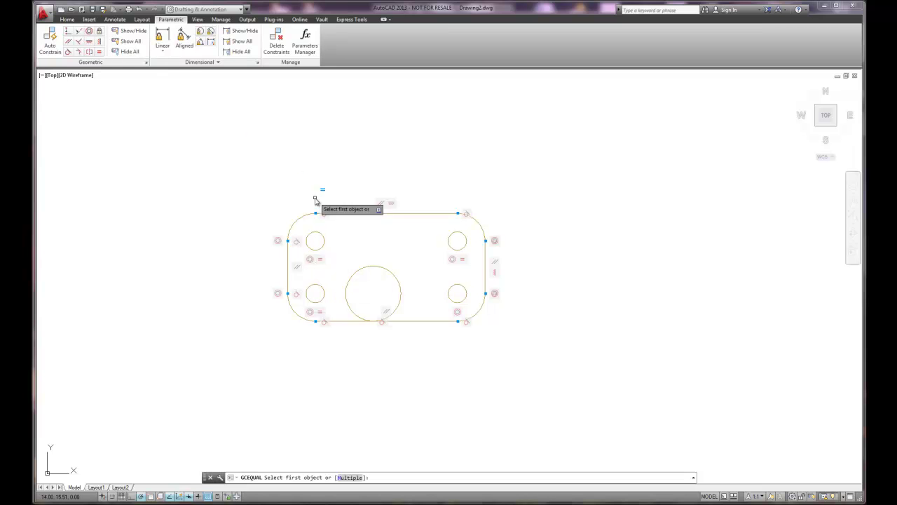
{"action": "left_click", "coordinate": [319, 234]}
{"action": "left_click", "coordinate": [455, 287]}
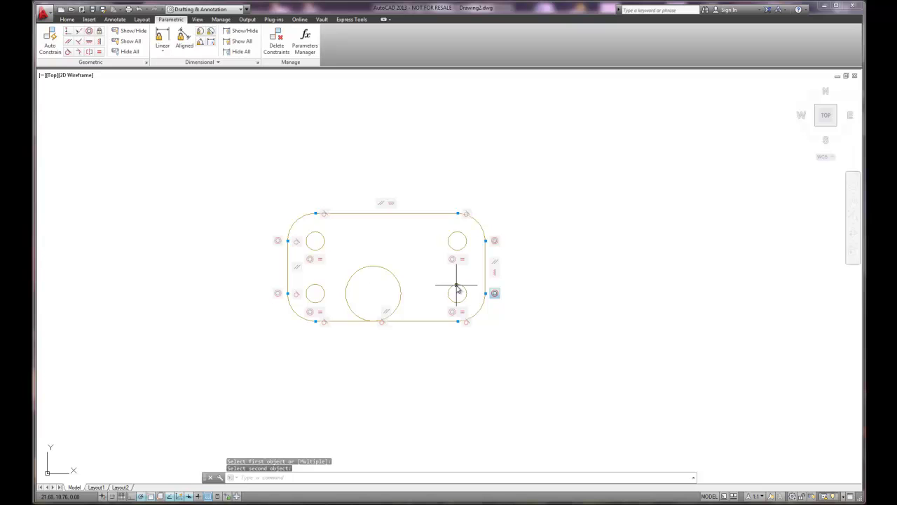
{"action": "right_click", "coordinate": [329, 239]}
{"action": "key", "text": "Escape"}
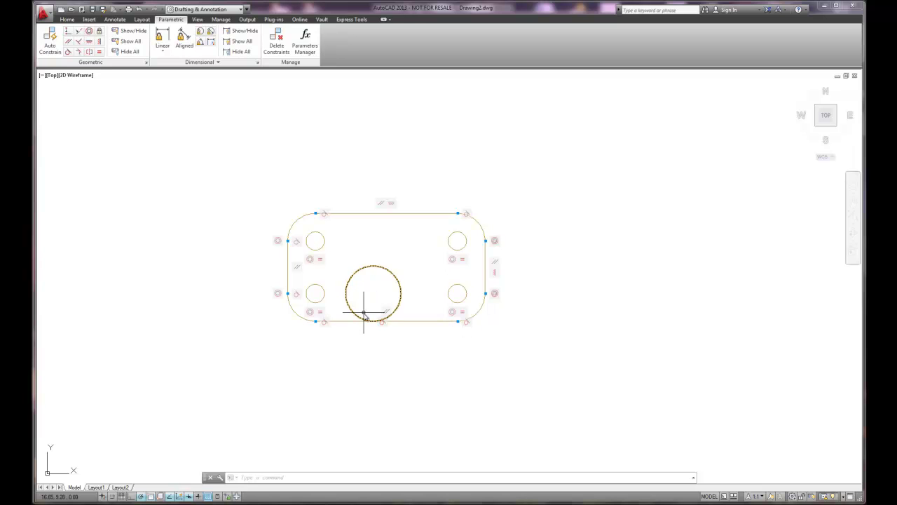
Move the large circle slightly down and to the right by its center grip to test its constraints
{"action": "scroll", "coordinate": [379, 343], "scroll_direction": "up", "scroll_amount": 2}
{"action": "scroll", "coordinate": [380, 344], "scroll_direction": "up", "scroll_amount": 2}
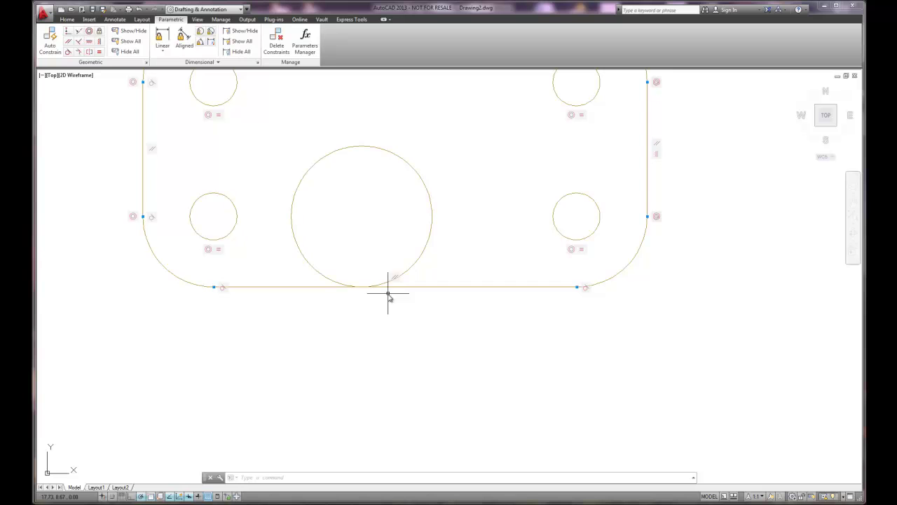
{"action": "left_click", "coordinate": [320, 270]}
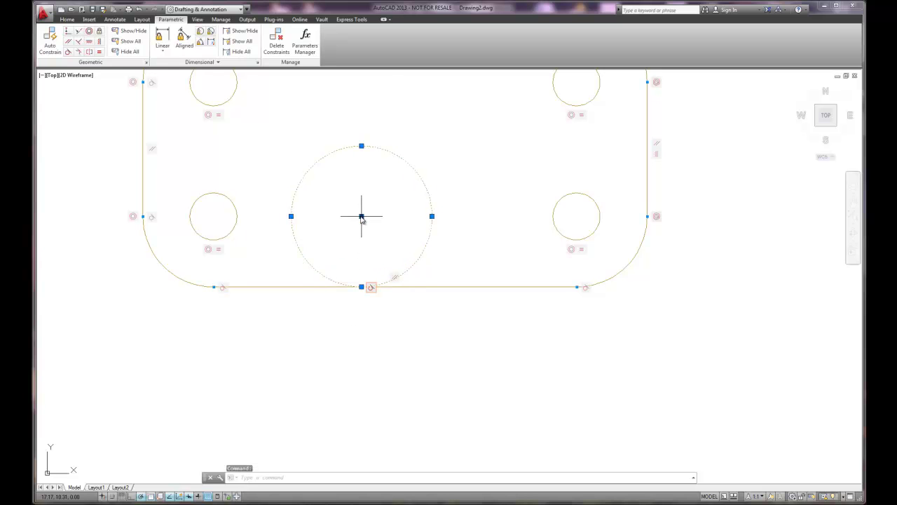
{"action": "left_click", "coordinate": [361, 217]}
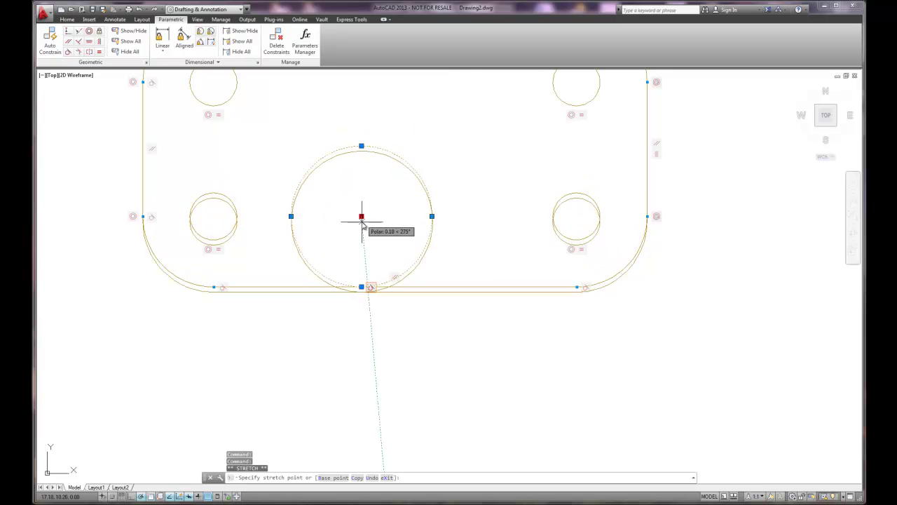
{"action": "left_click", "coordinate": [365, 220]}
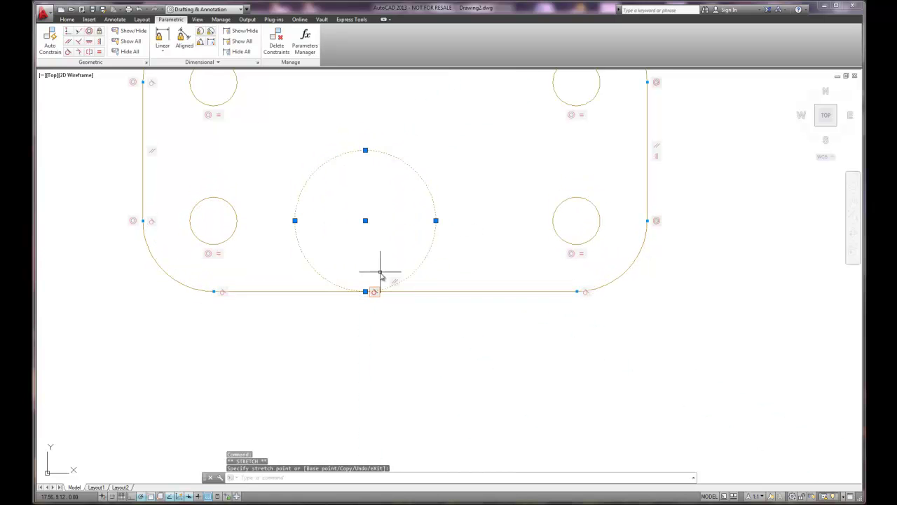
Delete the tangent constraint between the large circle and the plate's bottom edge
{"action": "right_click", "coordinate": [376, 293]}
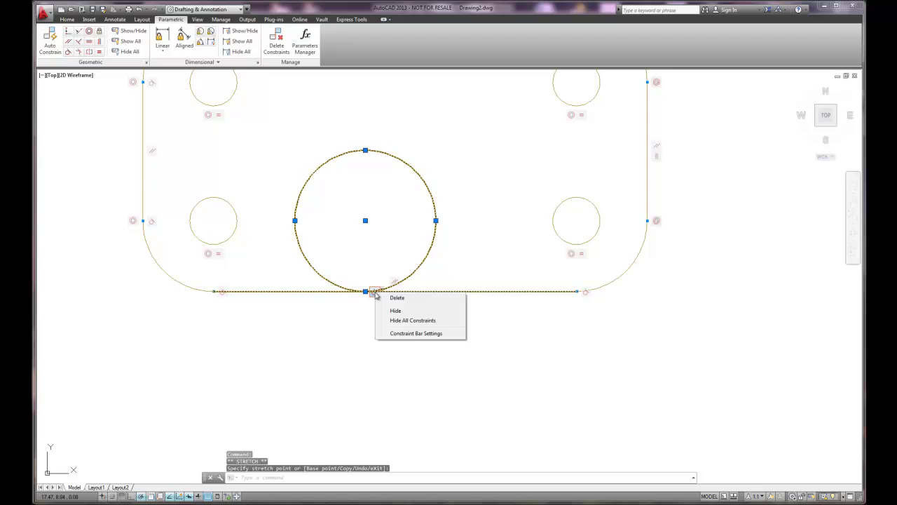
{"action": "left_click", "coordinate": [397, 297]}
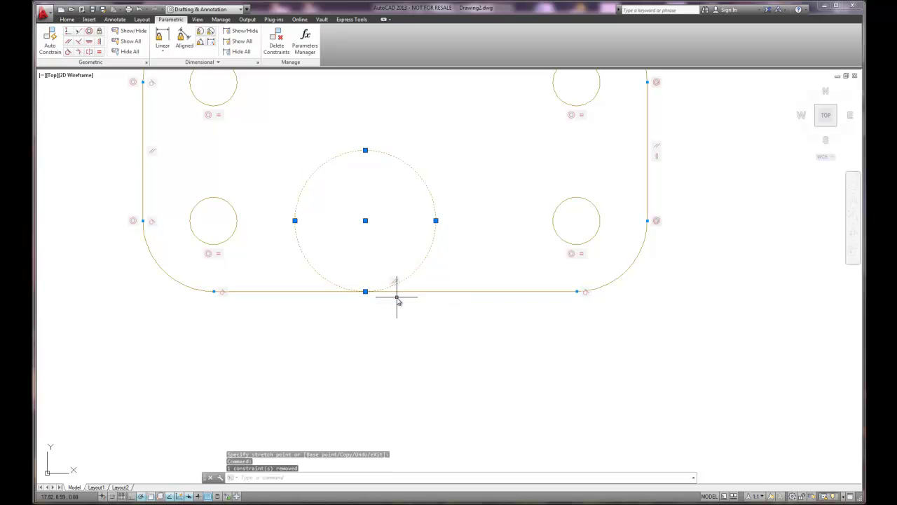
{"action": "key", "text": "Escape"}
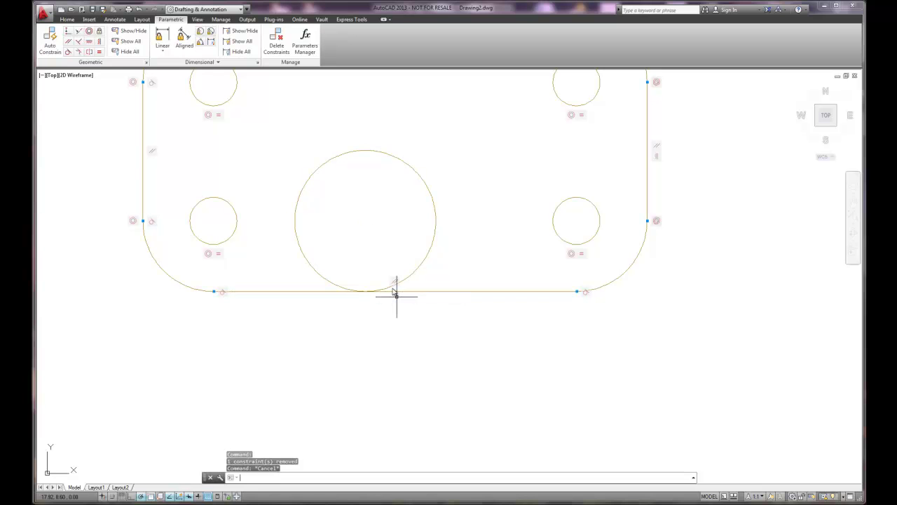
Move the large circle straight up by its center grip, clear of the plate's bottom edge
{"action": "left_click", "coordinate": [419, 258]}
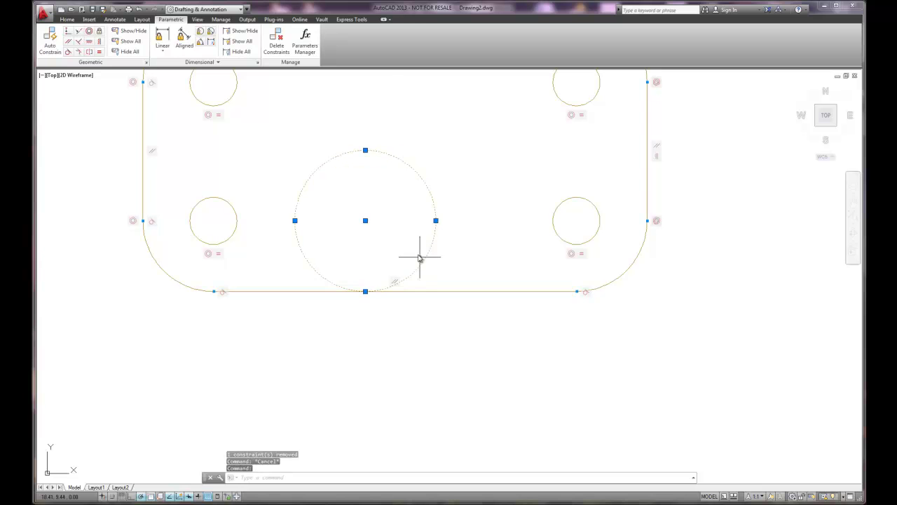
{"action": "left_click", "coordinate": [365, 221]}
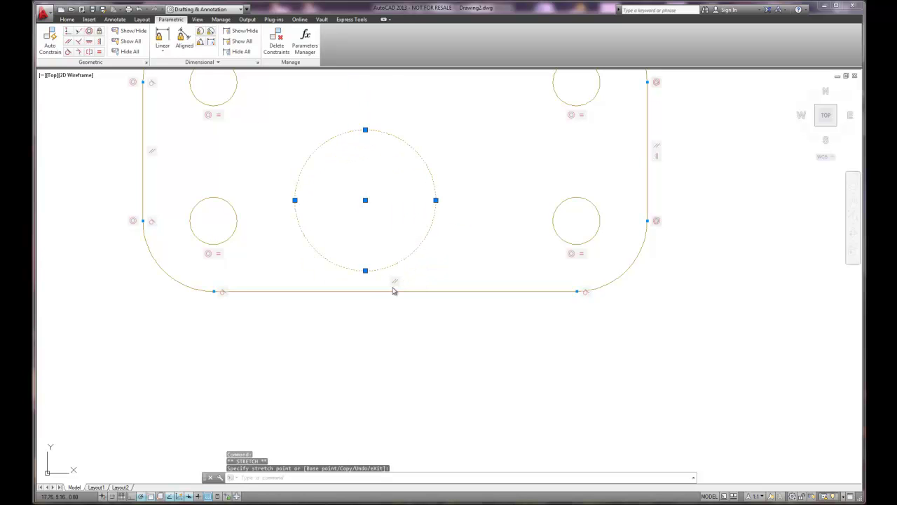
Clear the circle selection and hide all geometric constraint markers in the drawing
{"action": "key", "text": "Escape"}
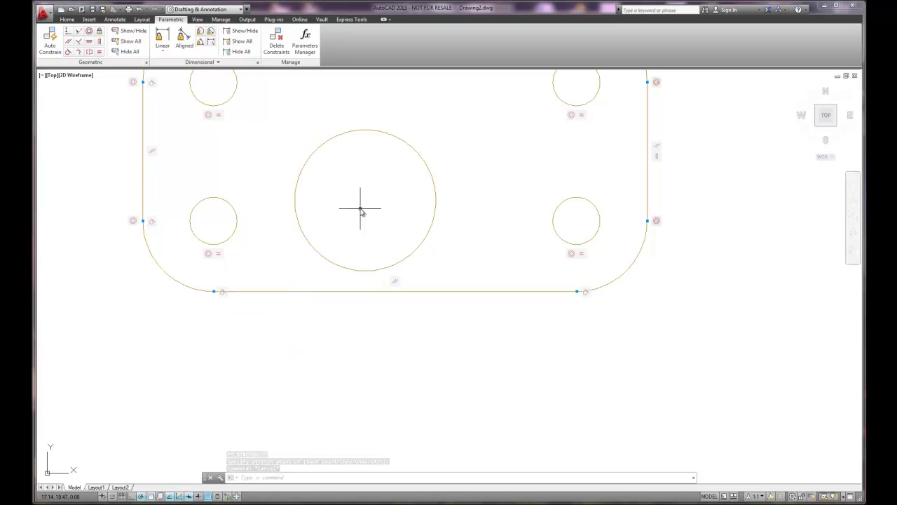
{"action": "scroll", "coordinate": [373, 181], "scroll_direction": "down", "scroll_amount": 2}
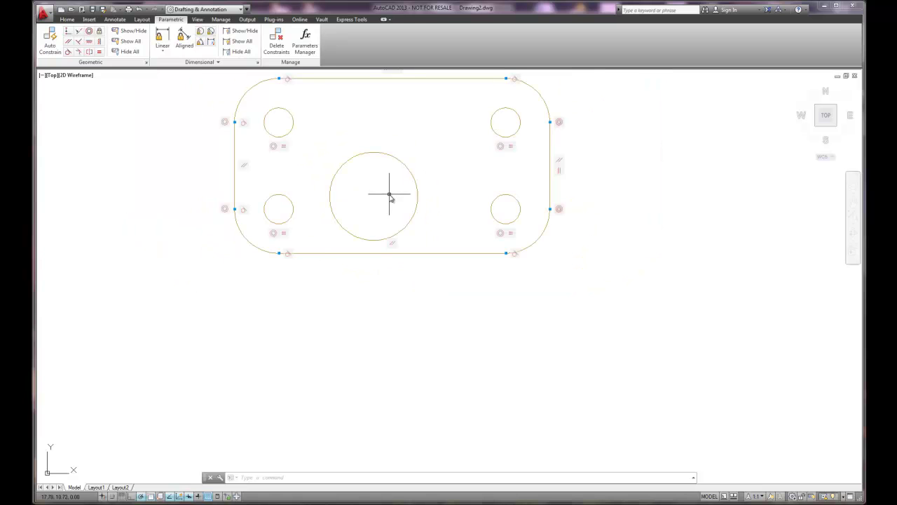
{"action": "scroll", "coordinate": [389, 195], "scroll_direction": "up", "scroll_amount": 2}
{"action": "middle_click", "coordinate": [388, 194]}
{"action": "middle_click", "coordinate": [388, 194]}
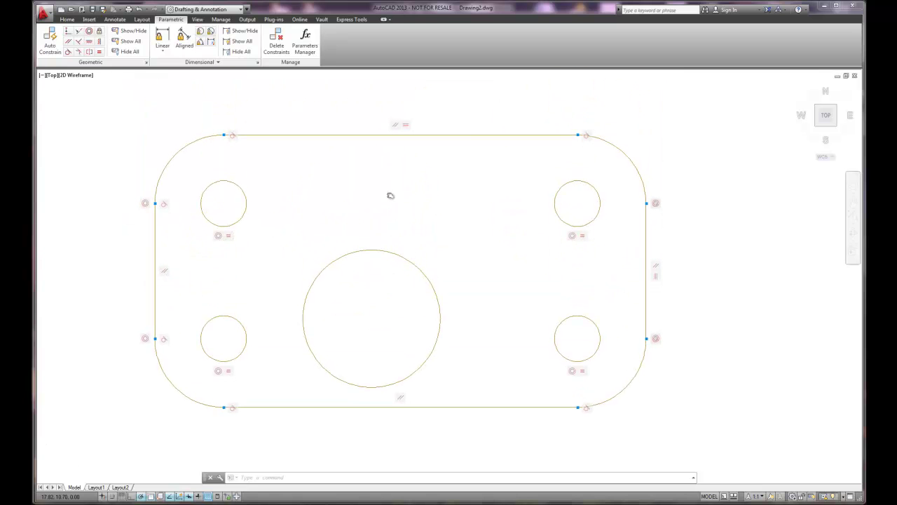
{"action": "scroll", "coordinate": [449, 325], "scroll_direction": "down", "scroll_amount": 1}
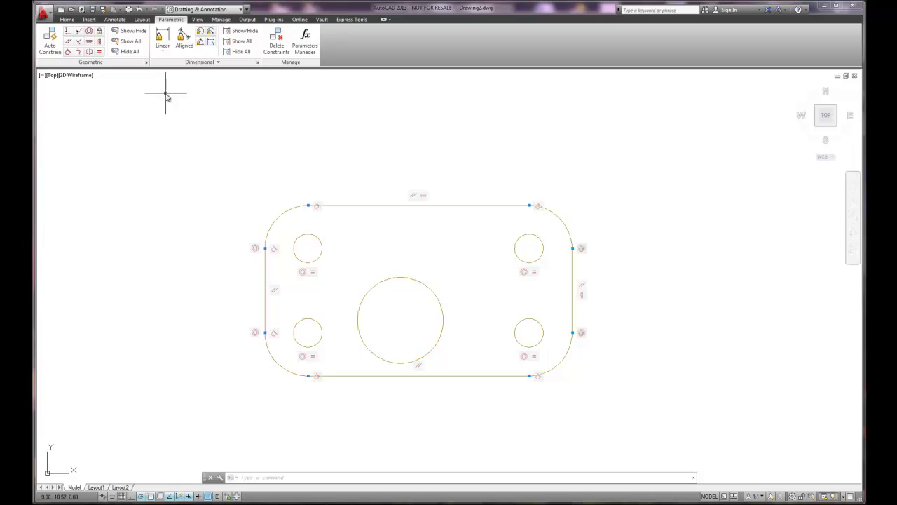
{"action": "left_click", "coordinate": [130, 52]}
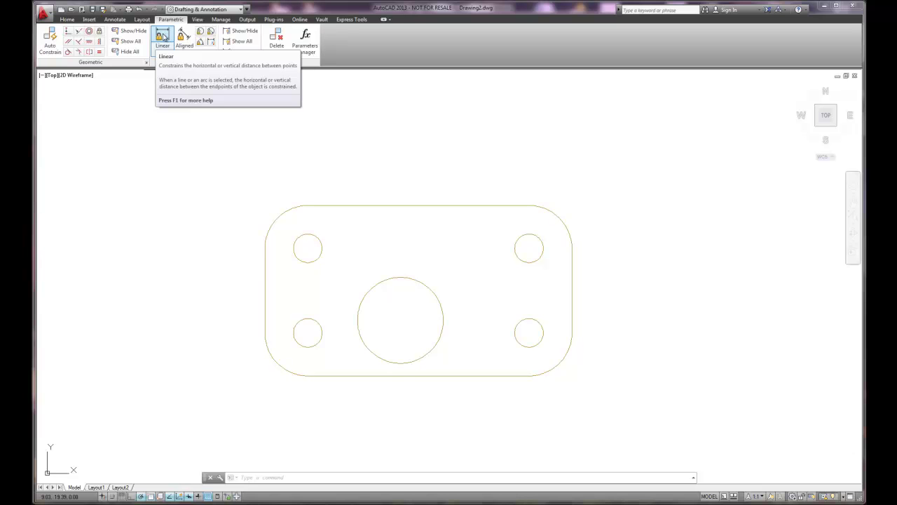
Add a linear dimensional constraint of 9 between the plate's left and right edges, placed below the plate
{"action": "left_click", "coordinate": [163, 36]}
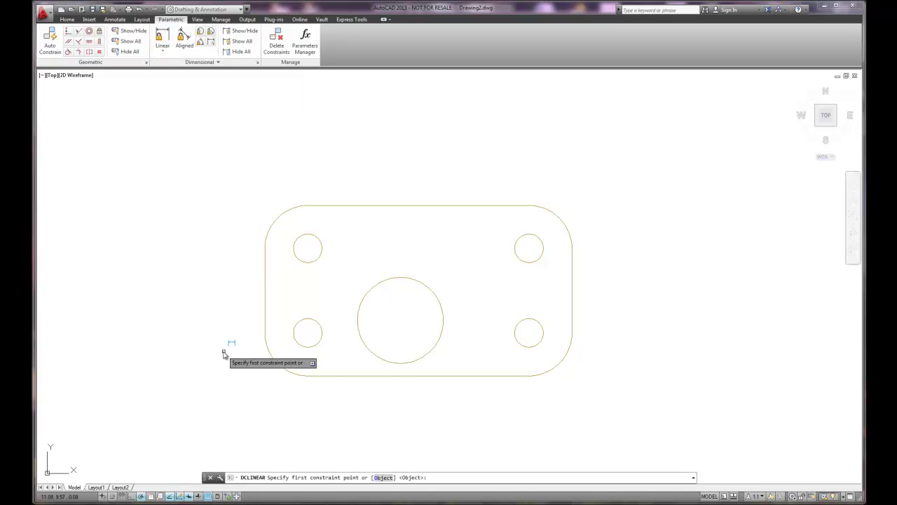
{"action": "left_click", "coordinate": [265, 333]}
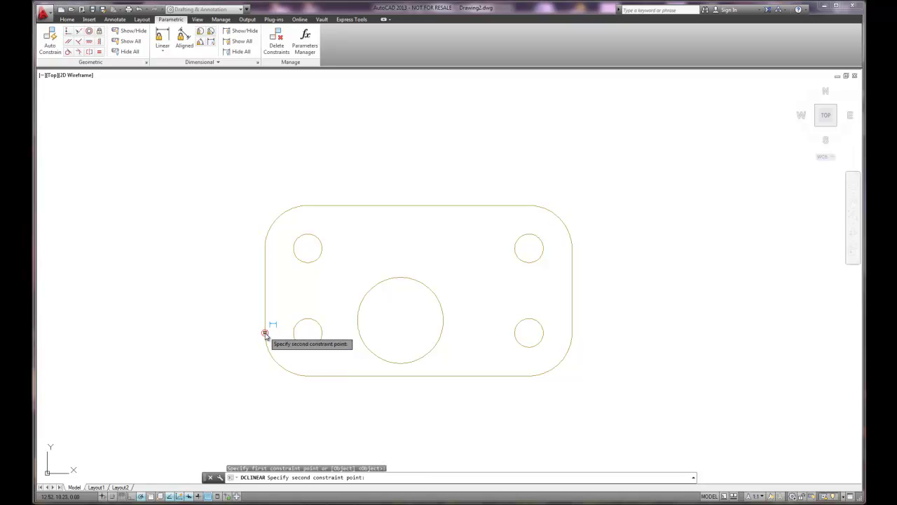
{"action": "left_click", "coordinate": [572, 333]}
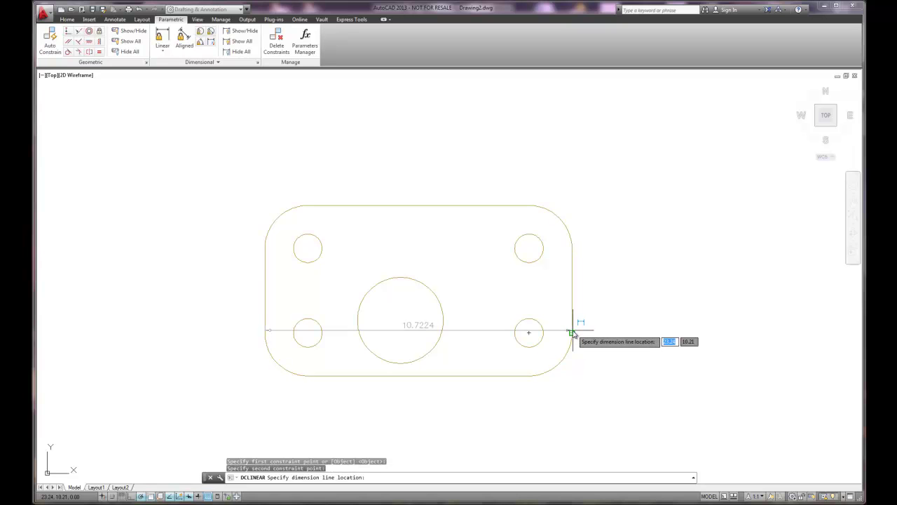
{"action": "left_click", "coordinate": [513, 428]}
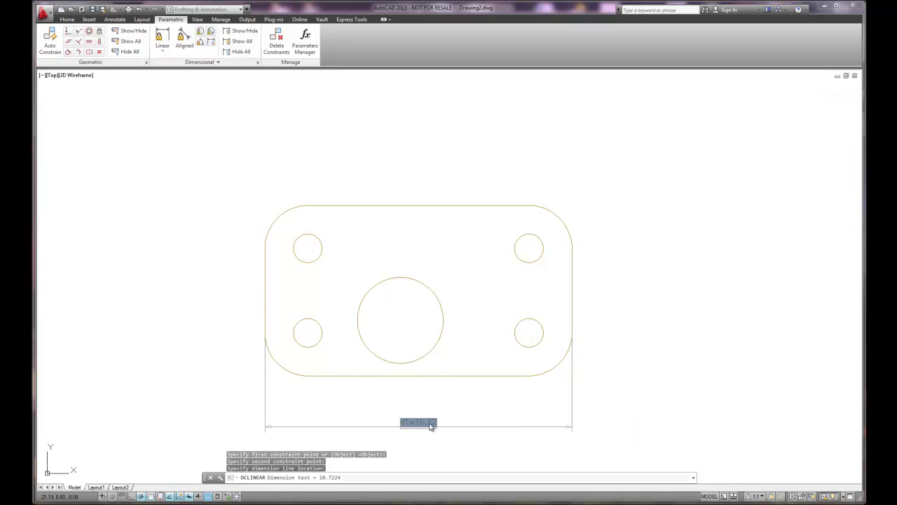
{"action": "scroll", "coordinate": [429, 426], "scroll_direction": "up", "scroll_amount": 6}
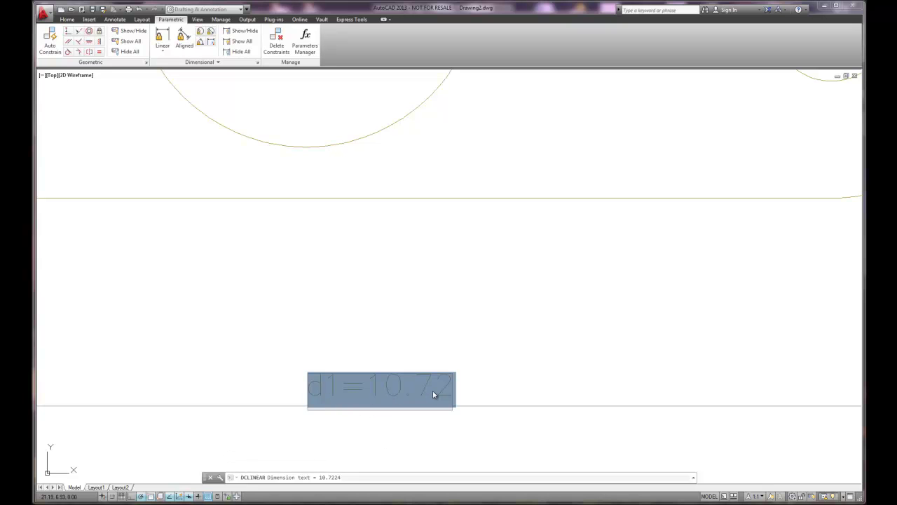
{"action": "scroll", "coordinate": [432, 394], "scroll_direction": "down", "scroll_amount": 5}
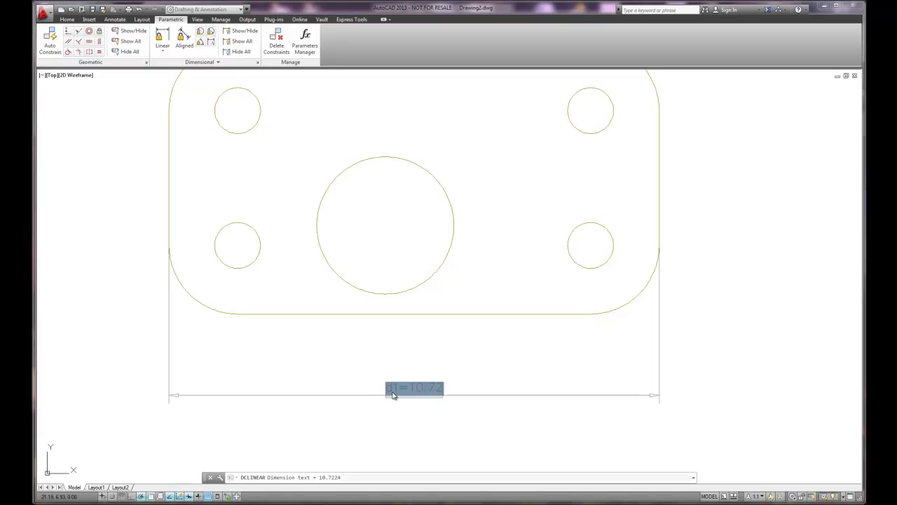
{"action": "left_click", "coordinate": [441, 390]}
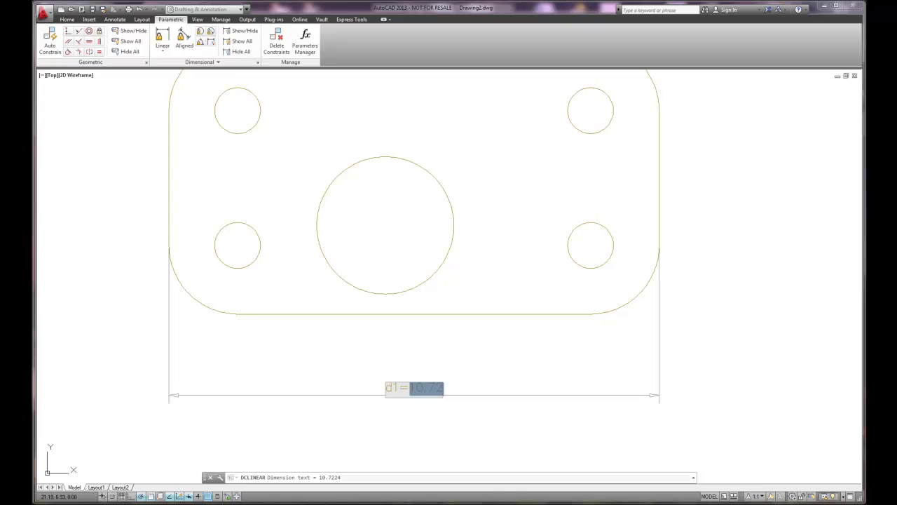
{"action": "type", "text": "9"}
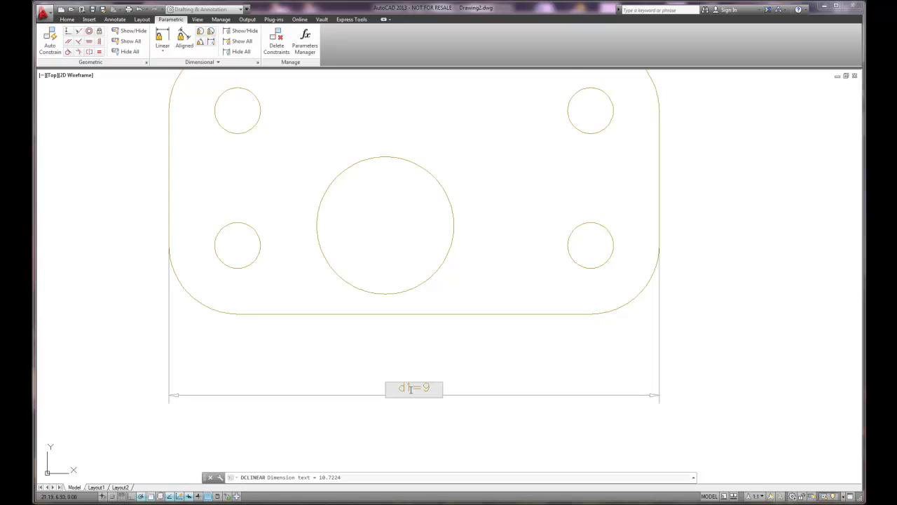
{"action": "key", "text": "Return"}
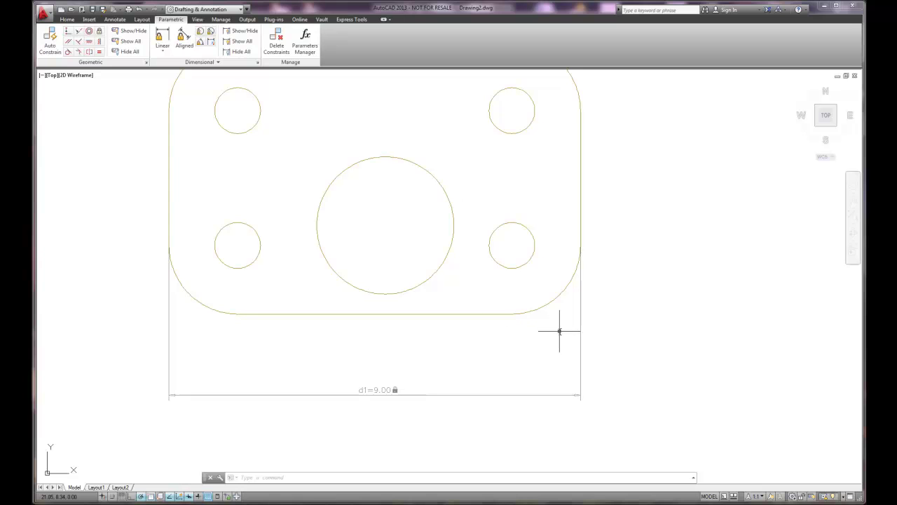
Add a vertical linear dimensional constraint of 4 between the plate's bottom and top edges, placed to the right of the plate
{"action": "scroll", "coordinate": [401, 190], "scroll_direction": "down", "scroll_amount": 2}
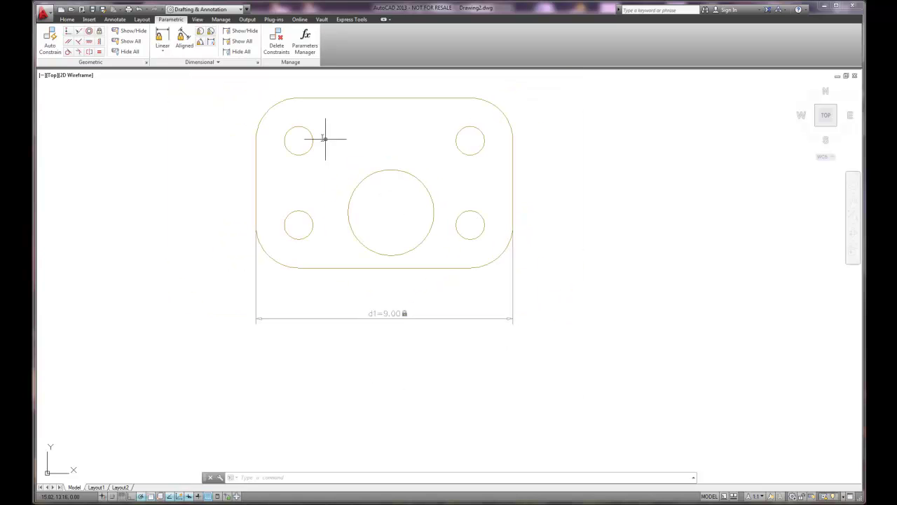
{"action": "left_click", "coordinate": [163, 37]}
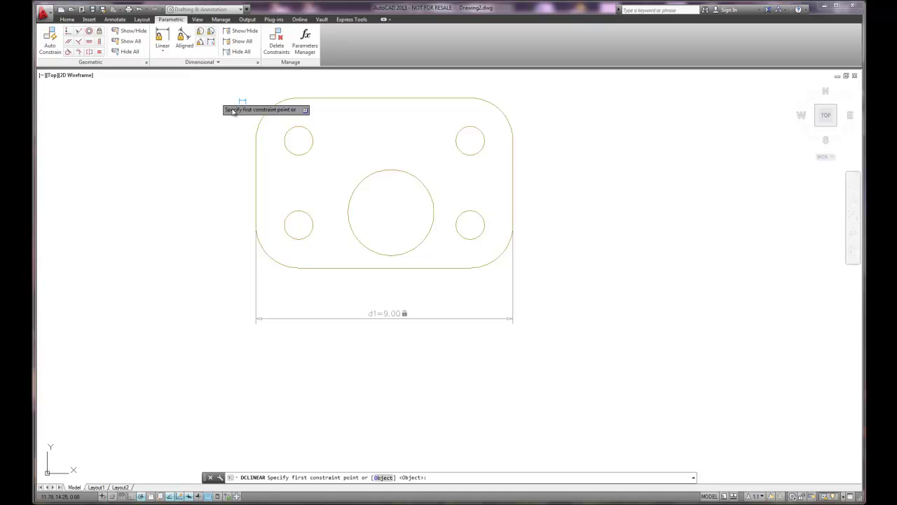
{"action": "left_click", "coordinate": [470, 268]}
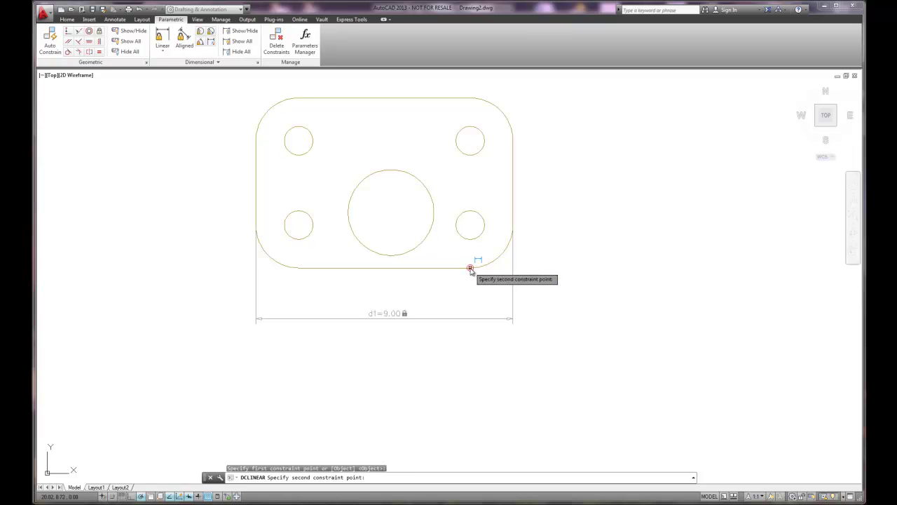
{"action": "left_click", "coordinate": [469, 98]}
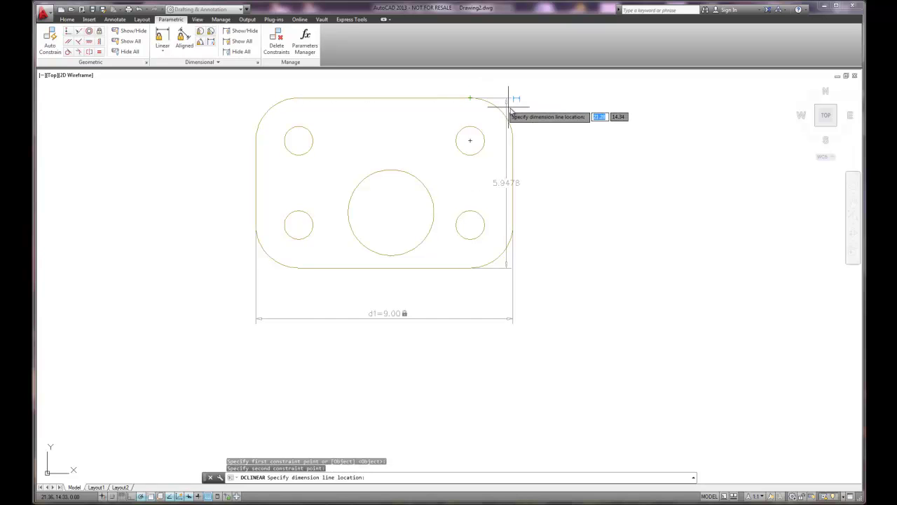
{"action": "left_click", "coordinate": [574, 169]}
{"action": "left_click", "coordinate": [575, 183]}
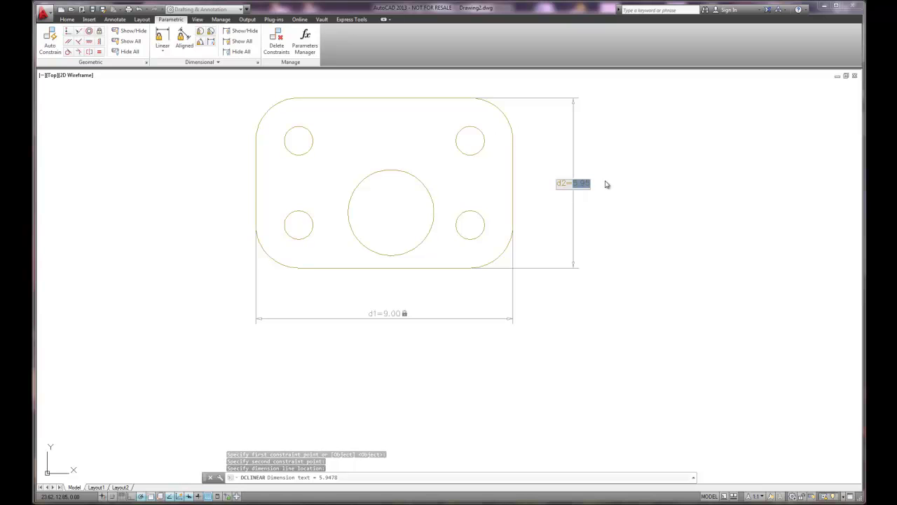
{"action": "type", "text": "4"}
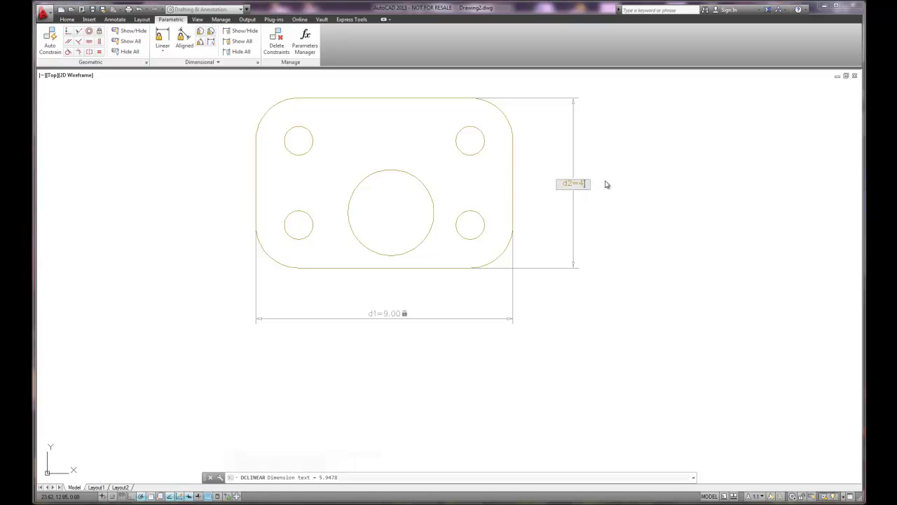
{"action": "key", "text": "Return"}
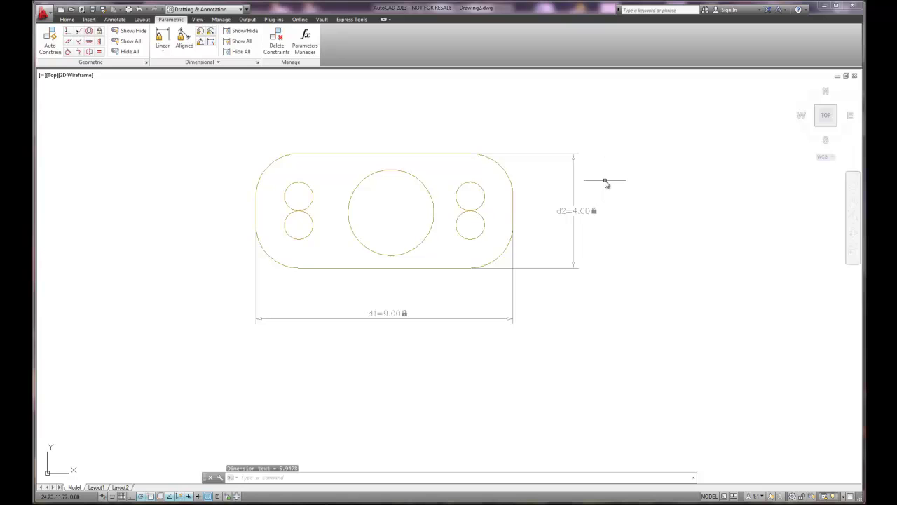
Set the plate's height constraint d2 to 6
{"action": "double_click", "coordinate": [586, 212]}
{"action": "left_click", "coordinate": [574, 211]}
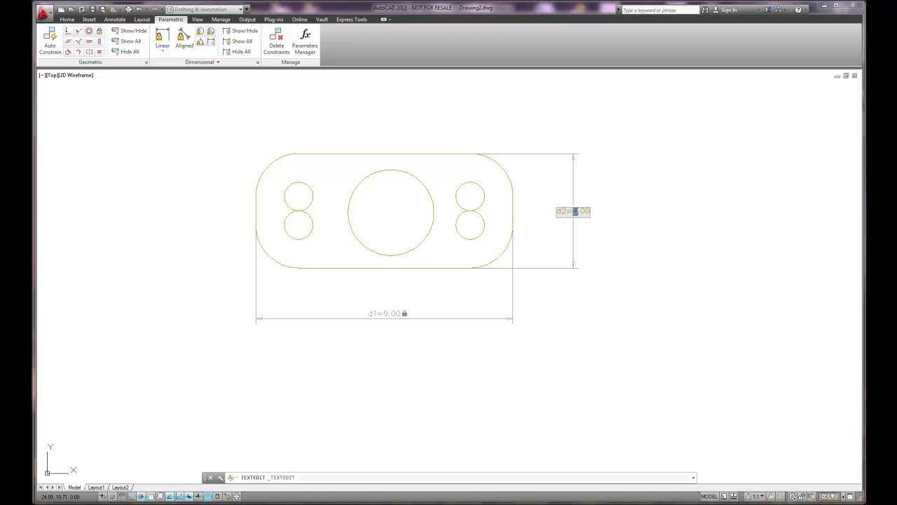
{"action": "type", "text": "6"}
{"action": "key", "text": "Return"}
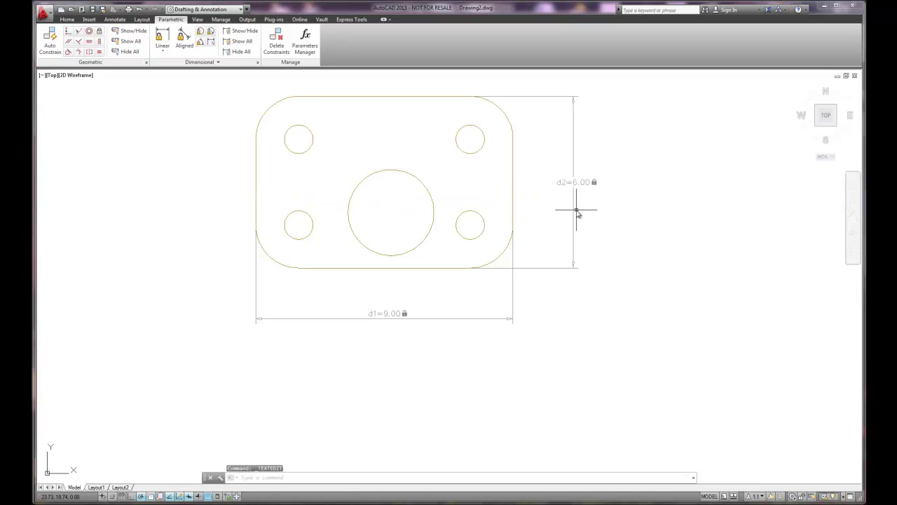
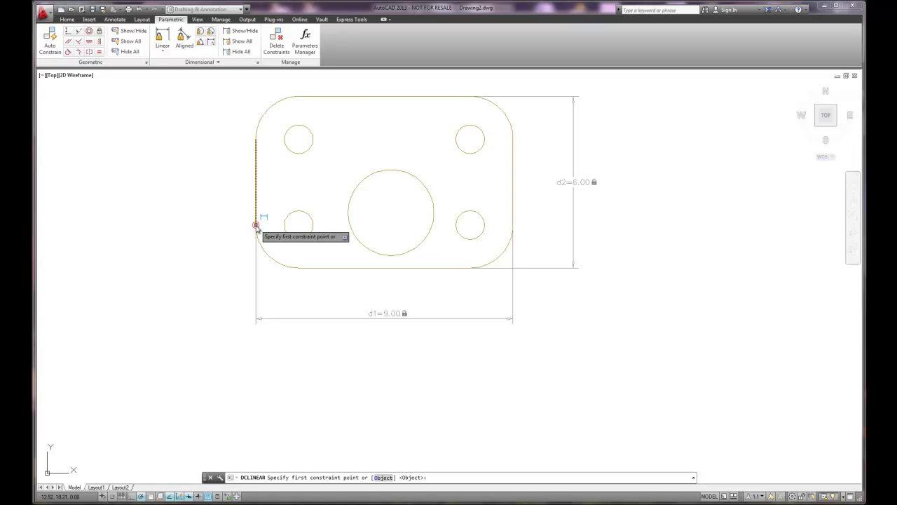
Constrain the horizontal distance from the plate's left edge to the large circle's center with the formula d1/2
{"action": "left_click", "coordinate": [256, 225]}
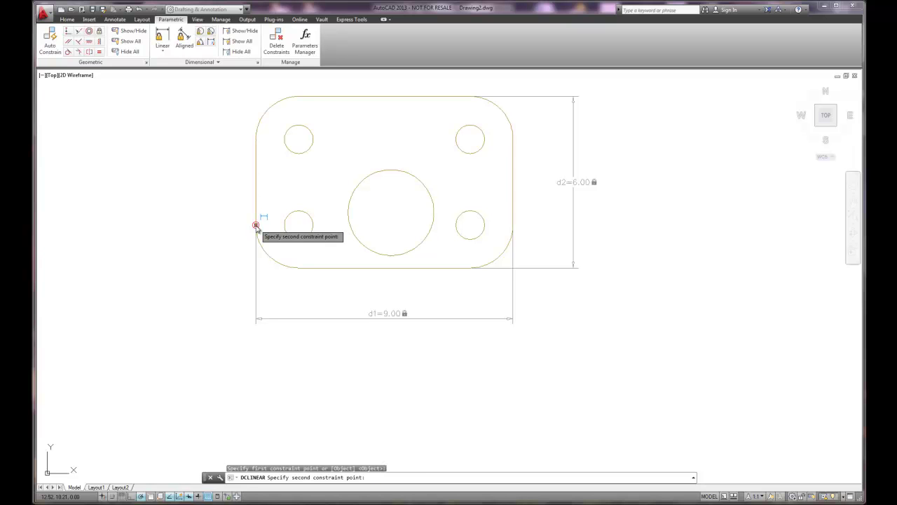
{"action": "left_click", "coordinate": [352, 232]}
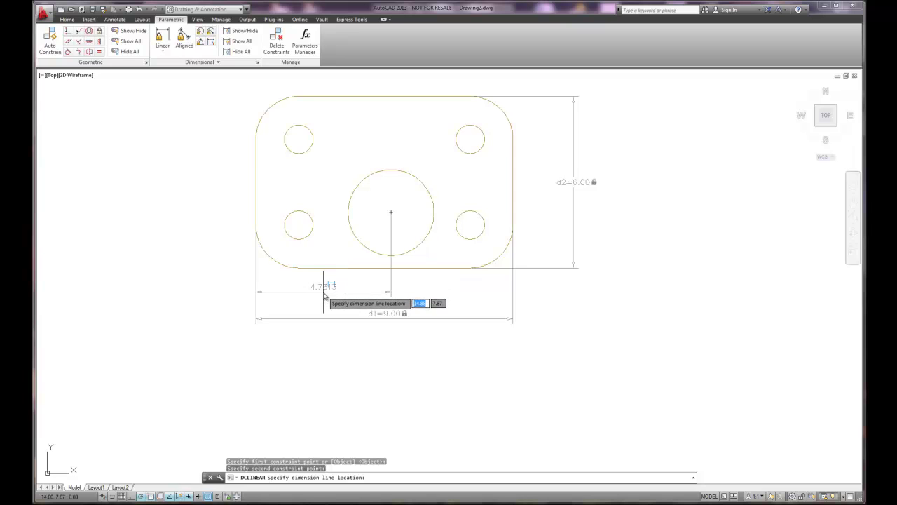
{"action": "left_click", "coordinate": [325, 297]}
{"action": "left_click", "coordinate": [327, 286]}
{"action": "left_click_drag", "start_coordinate": [324, 287], "coordinate": [345, 285]}
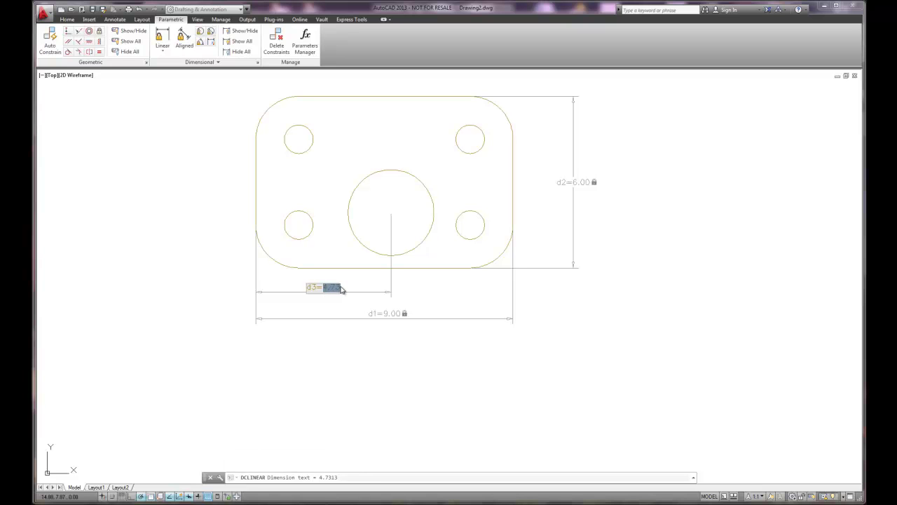
{"action": "type", "text": "d1/2"}
{"action": "key", "text": "Return"}
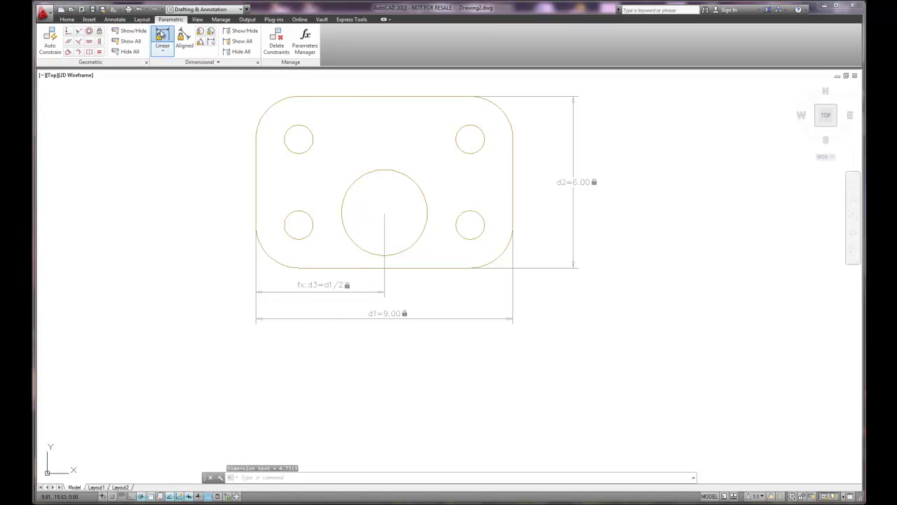
Constrain the vertical distance from the plate's bottom edge to the large circle's center with the formula d2/2
{"action": "left_click", "coordinate": [161, 35]}
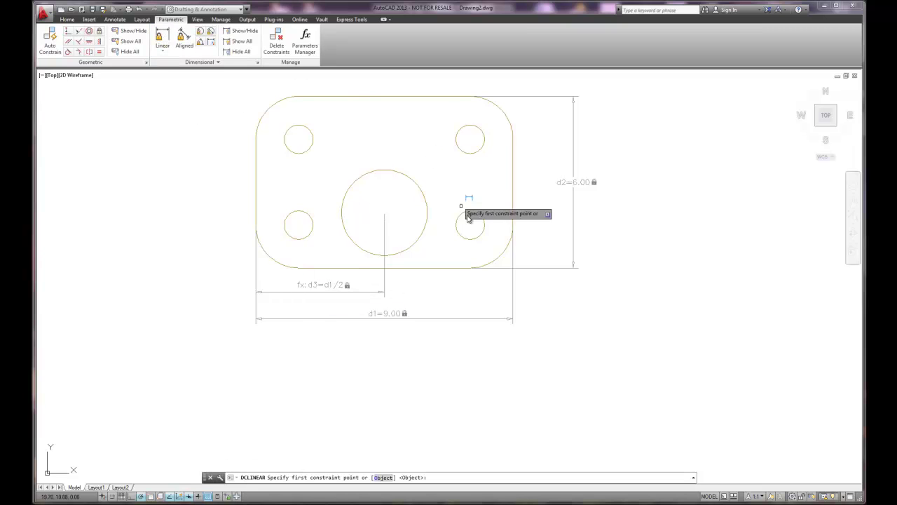
{"action": "left_click", "coordinate": [468, 268]}
{"action": "left_click", "coordinate": [425, 233]}
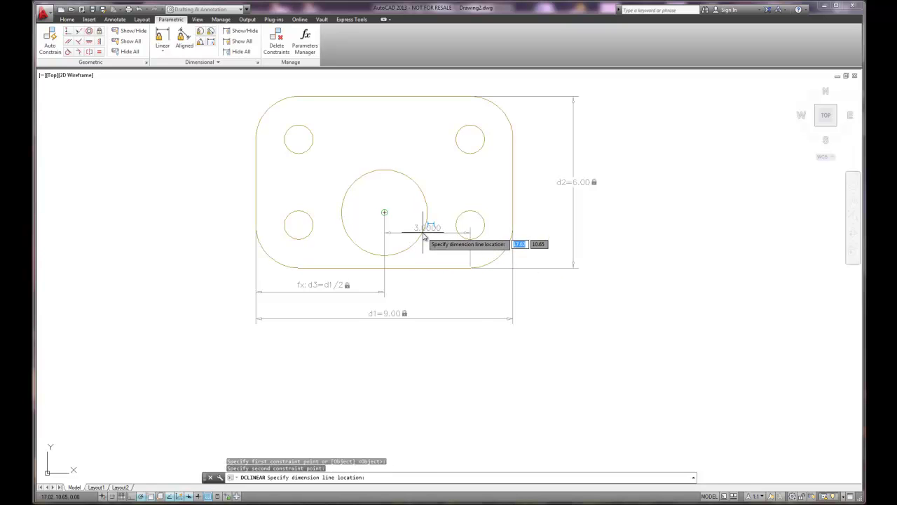
{"action": "left_click", "coordinate": [548, 236]}
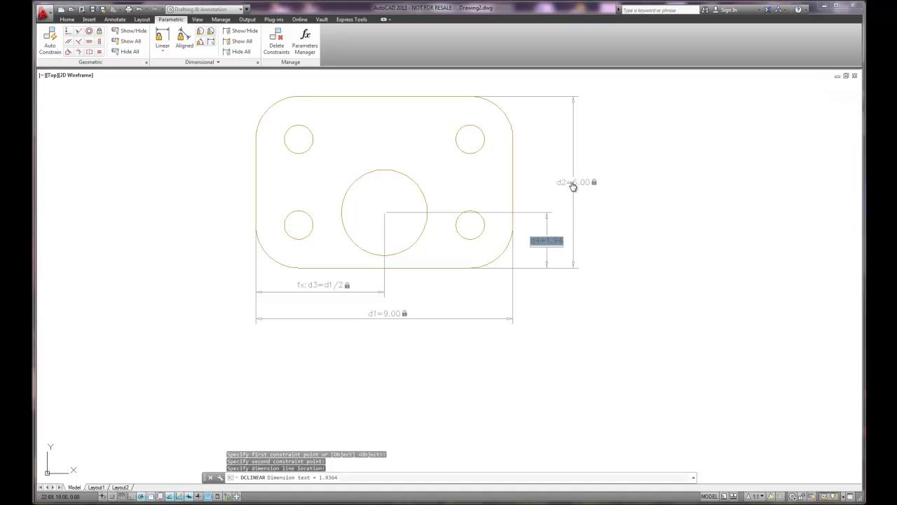
{"action": "left_click", "coordinate": [549, 240]}
{"action": "left_click_drag", "start_coordinate": [549, 241], "coordinate": [565, 241]}
{"action": "type", "text": "d2/2"}
{"action": "key", "text": "Return"}
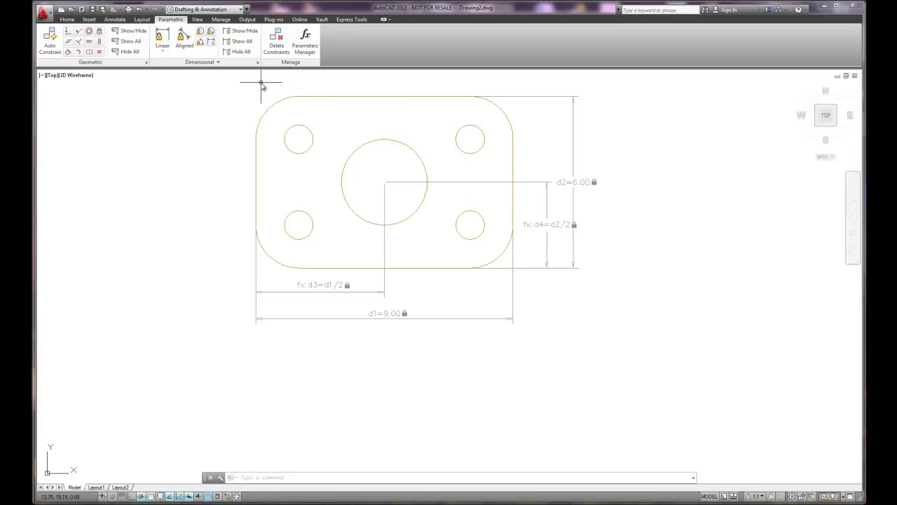
Add a diameter constraint to the large circle, driven by the formula (d1/4)+(d2/4)
{"action": "left_click", "coordinate": [162, 53]}
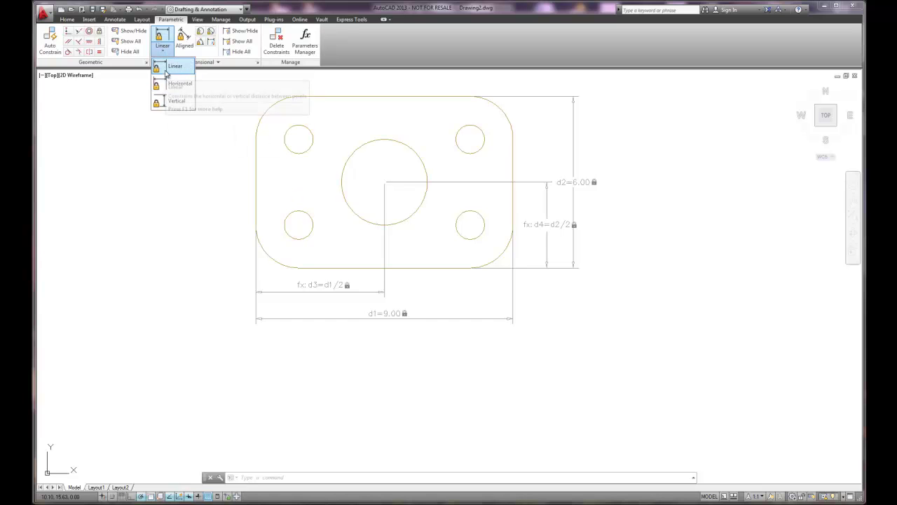
{"action": "left_click", "coordinate": [171, 68]}
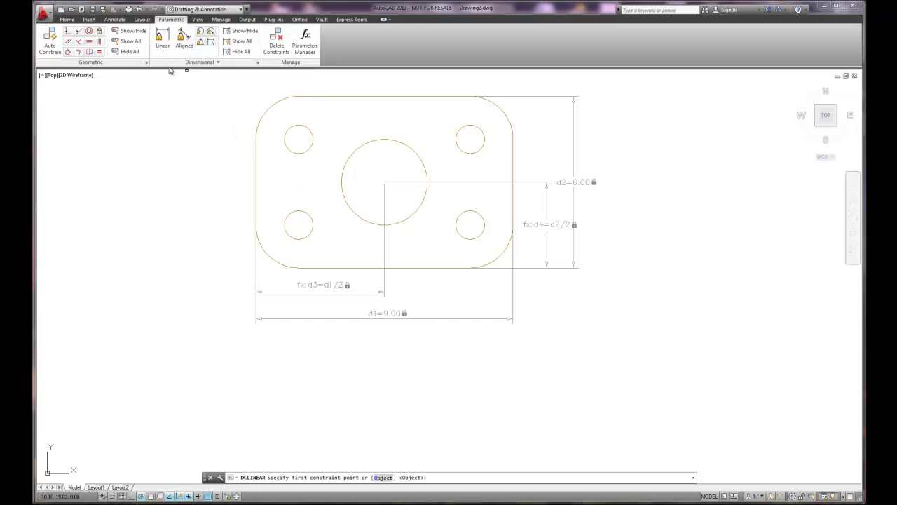
{"action": "left_click", "coordinate": [210, 33]}
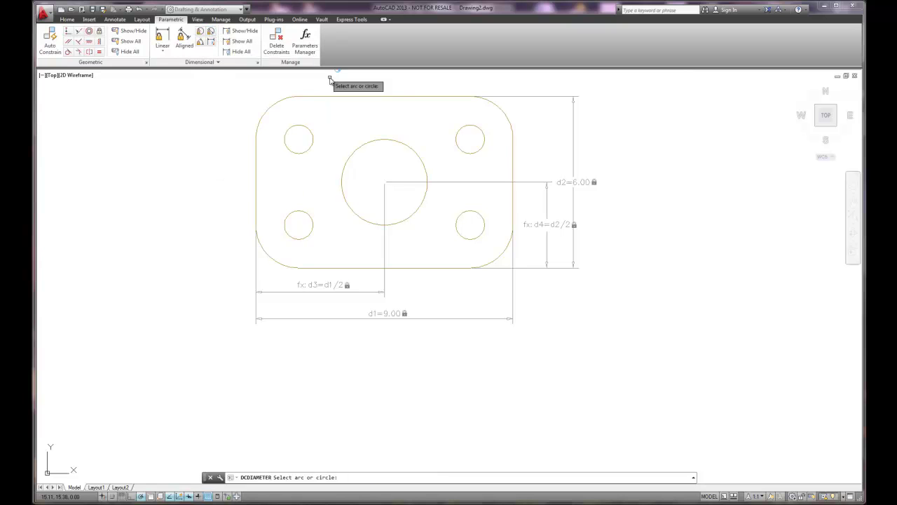
{"action": "left_click", "coordinate": [392, 141]}
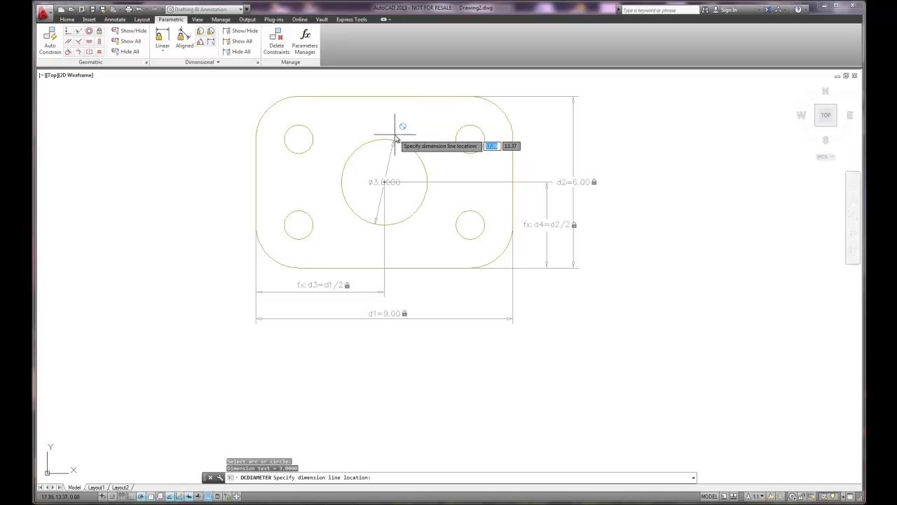
{"action": "left_click", "coordinate": [415, 150]}
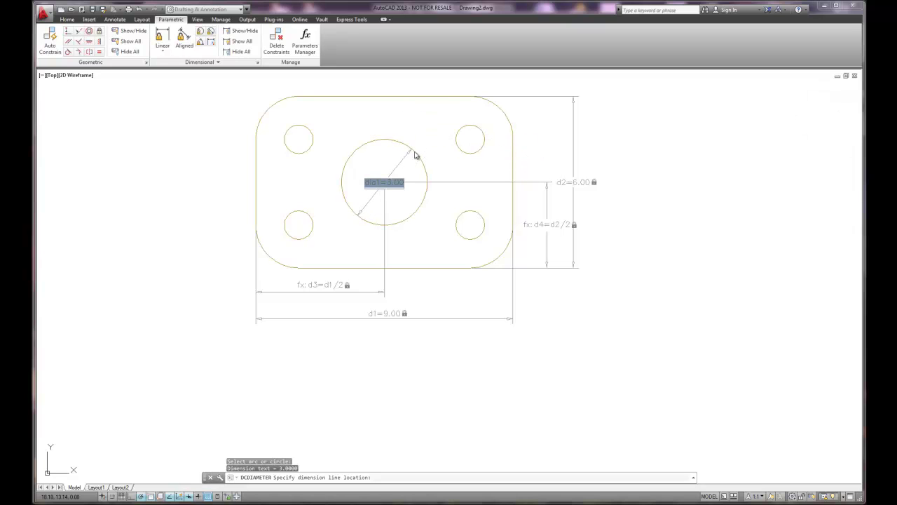
{"action": "left_click", "coordinate": [383, 182]}
{"action": "left_click_drag", "start_coordinate": [387, 183], "coordinate": [407, 182]}
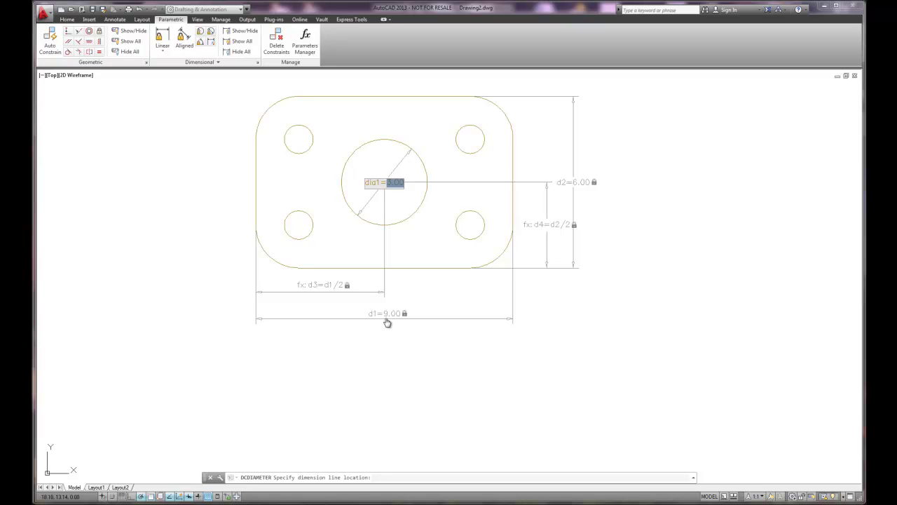
{"action": "type", "text": "("}
{"action": "type", "text": "d1/4"}
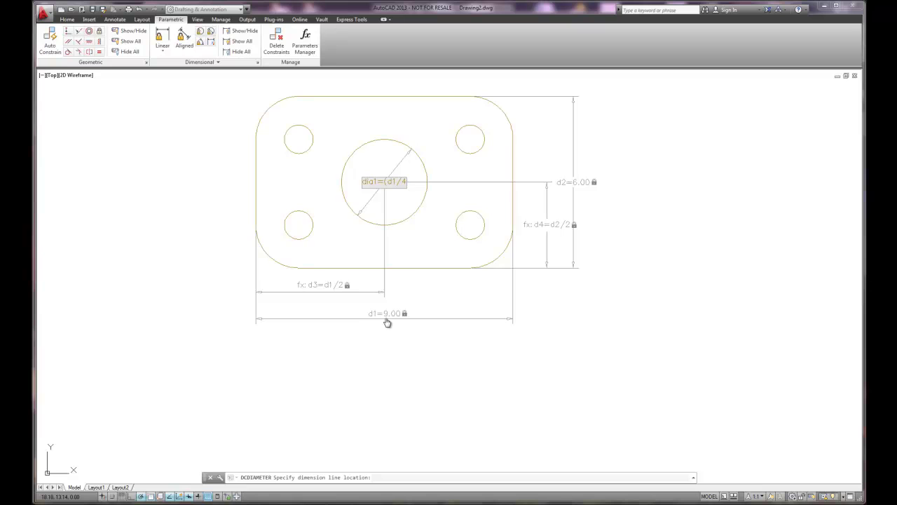
{"action": "type", "text": ")"}
{"action": "type", "text": "+(d2"}
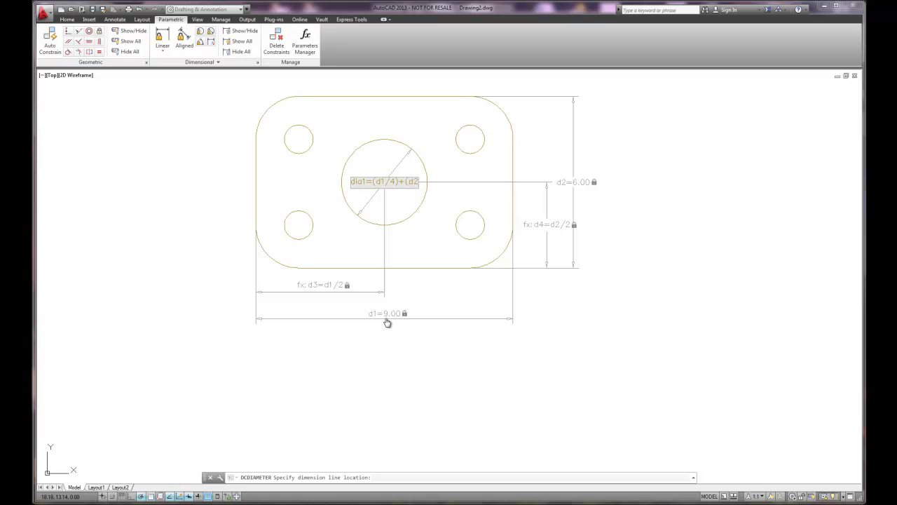
{"action": "type", "text": "/4)"}
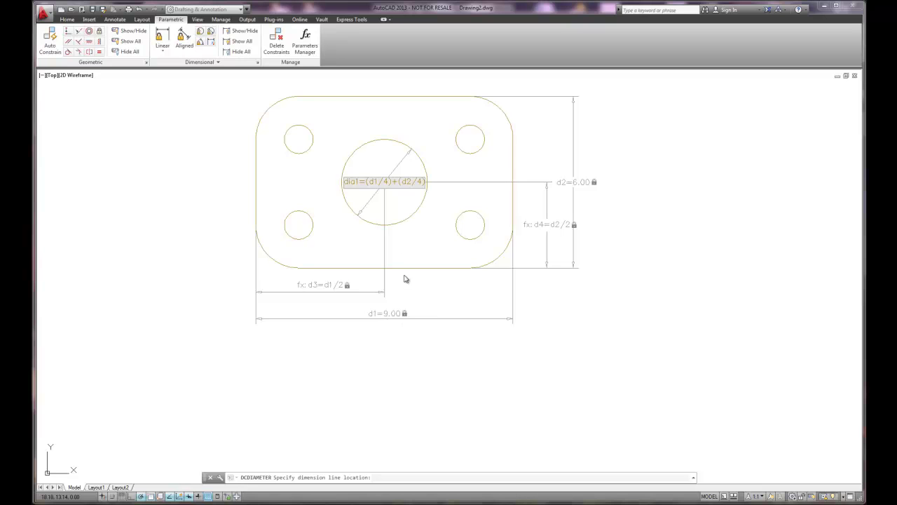
{"action": "key", "text": "Return"}
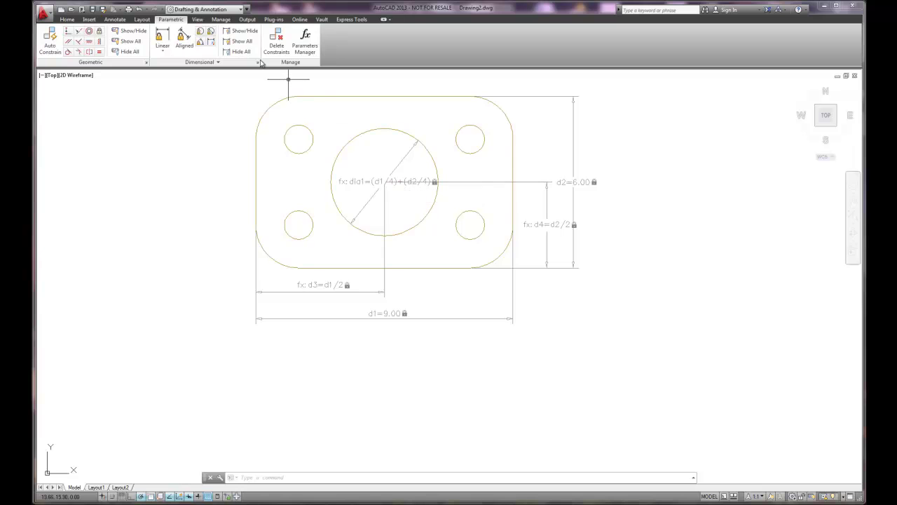
Add a diameter constraint to the upper-left corner hole, driven by the formula dia1/3
{"action": "left_click", "coordinate": [210, 32]}
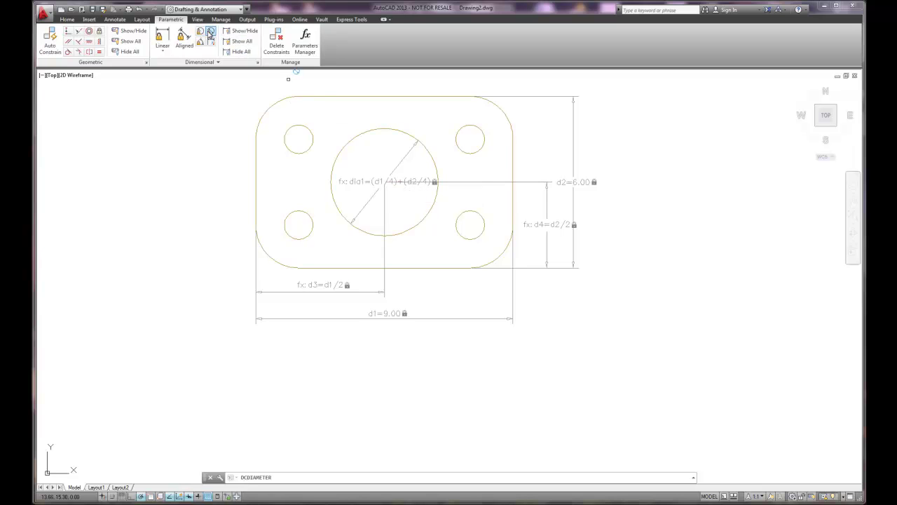
{"action": "left_click", "coordinate": [286, 145]}
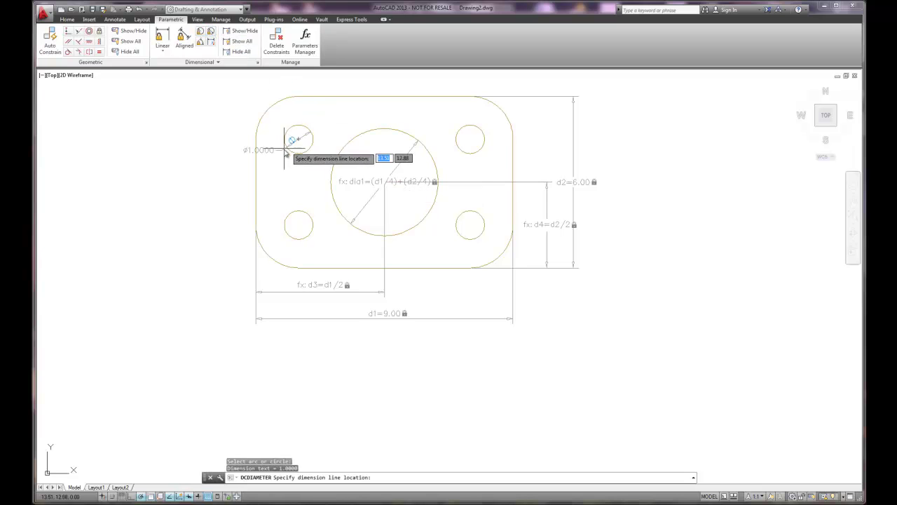
{"action": "left_click", "coordinate": [257, 165]}
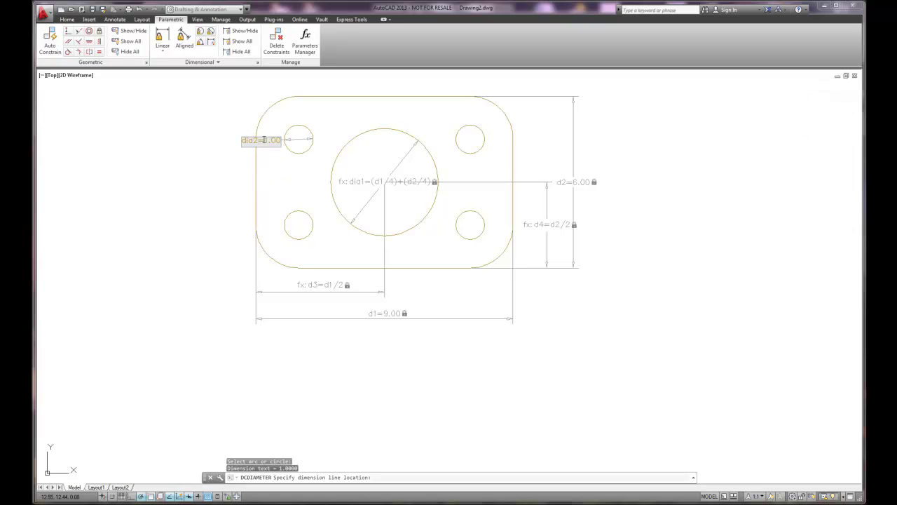
{"action": "left_click_drag", "start_coordinate": [265, 140], "coordinate": [281, 141]}
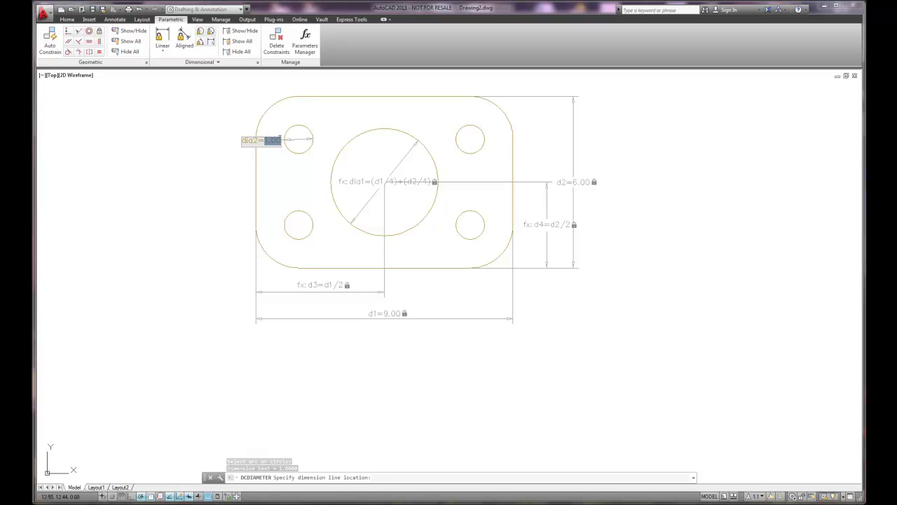
{"action": "type", "text": "d1"}
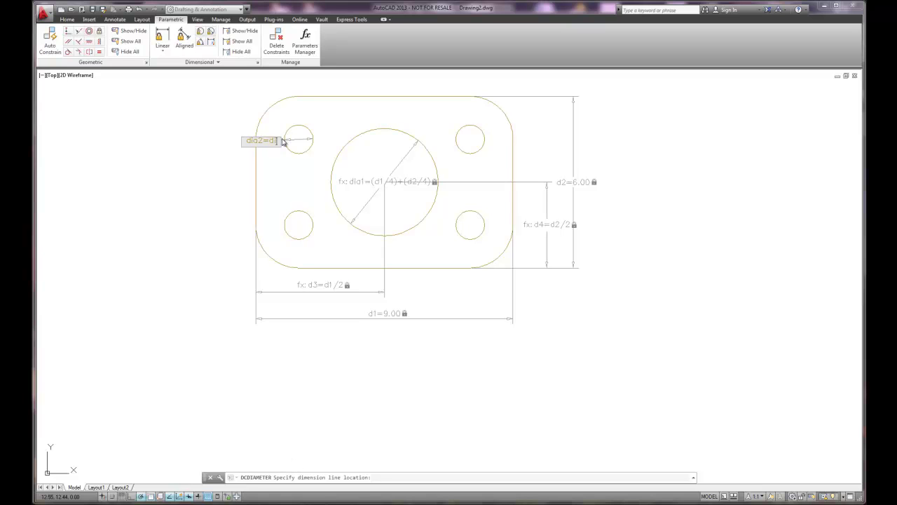
{"action": "key", "text": "BackSpace"}
{"action": "type", "text": "ia1"}
{"action": "type", "text": "/"}
{"action": "type", "text": "2"}
{"action": "type", "text": "3"}
{"action": "key", "text": "Return"}
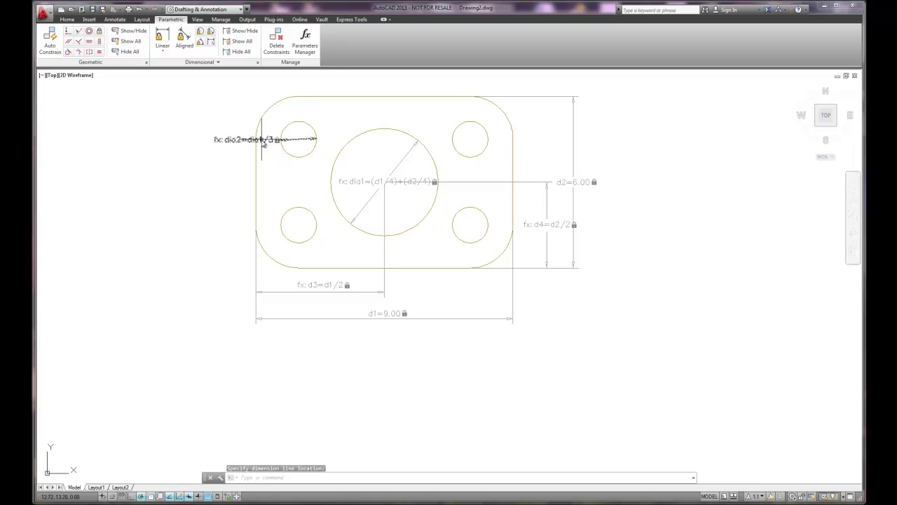
Change the corner hole's diameter formula to dia1/4
{"action": "left_click", "coordinate": [261, 139]}
{"action": "double_click", "coordinate": [261, 139]}
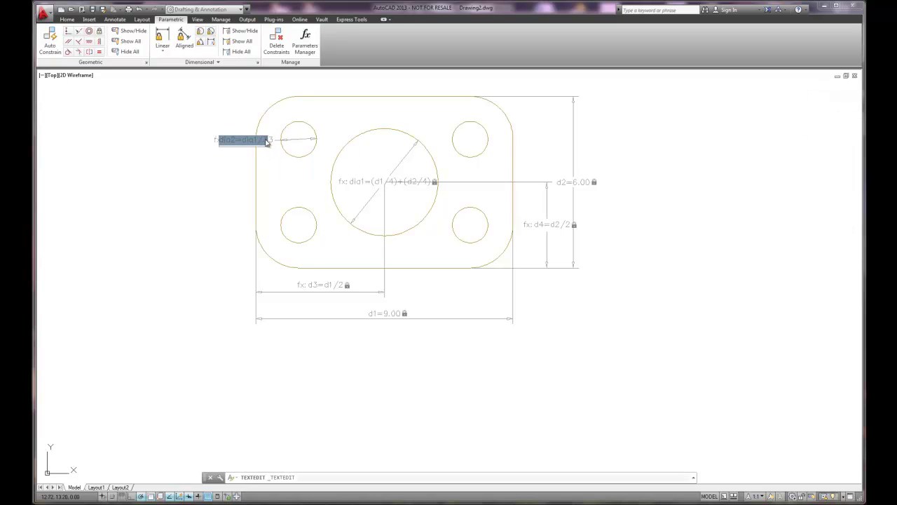
{"action": "key", "text": "BackSpace"}
{"action": "type", "text": "4"}
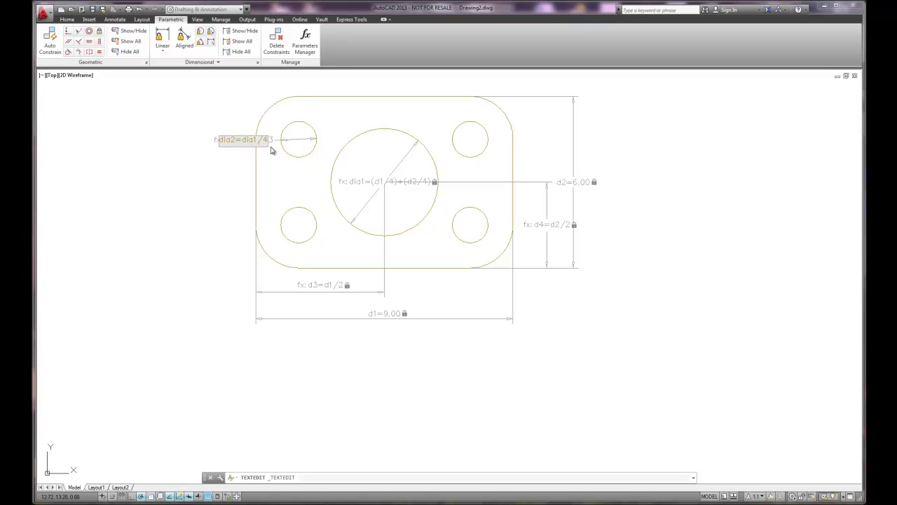
{"action": "key", "text": "Return"}
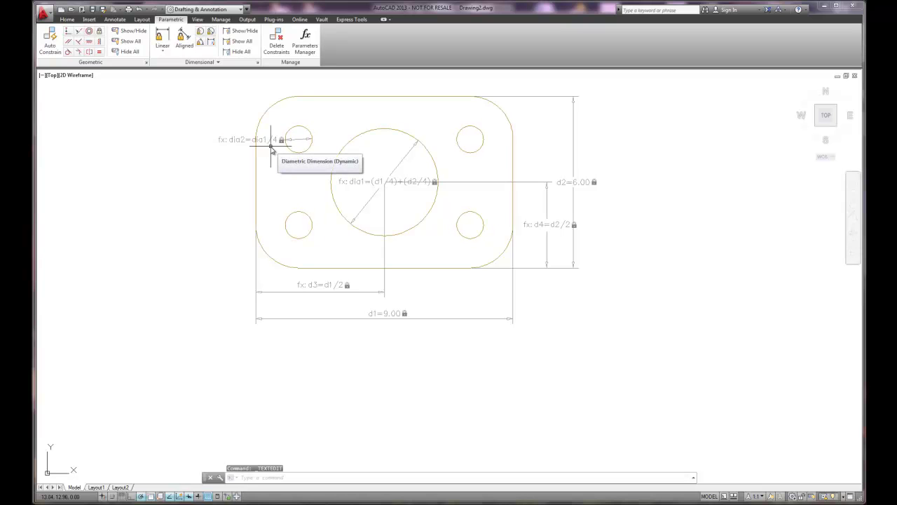
{"action": "left_click", "coordinate": [271, 145]}
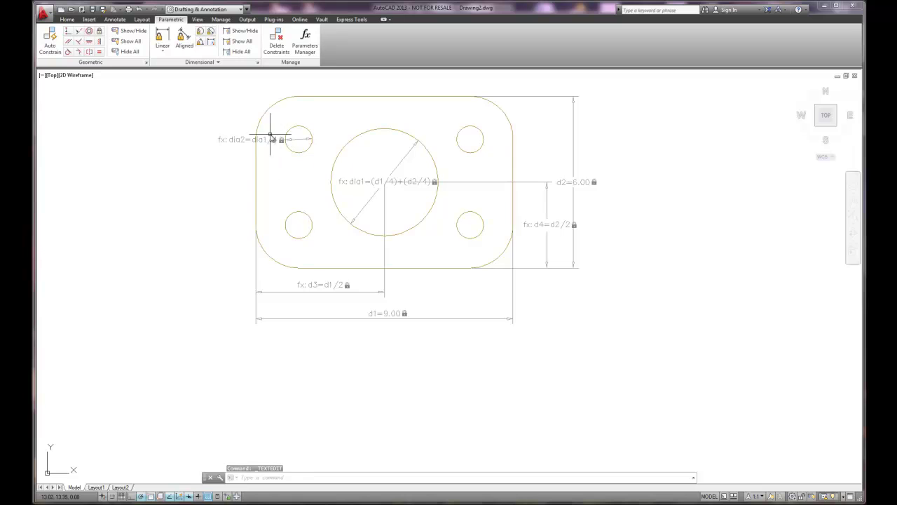
{"action": "key", "text": "Return"}
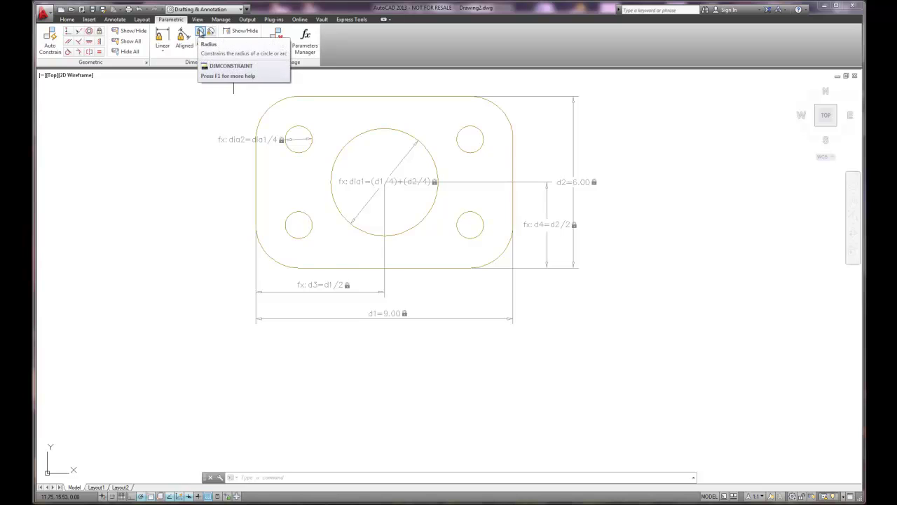
Add a radius constraint to the plate's lower-left corner arc, driven by the formula dia2*.75
{"action": "left_click", "coordinate": [199, 33]}
{"action": "left_click", "coordinate": [261, 255]}
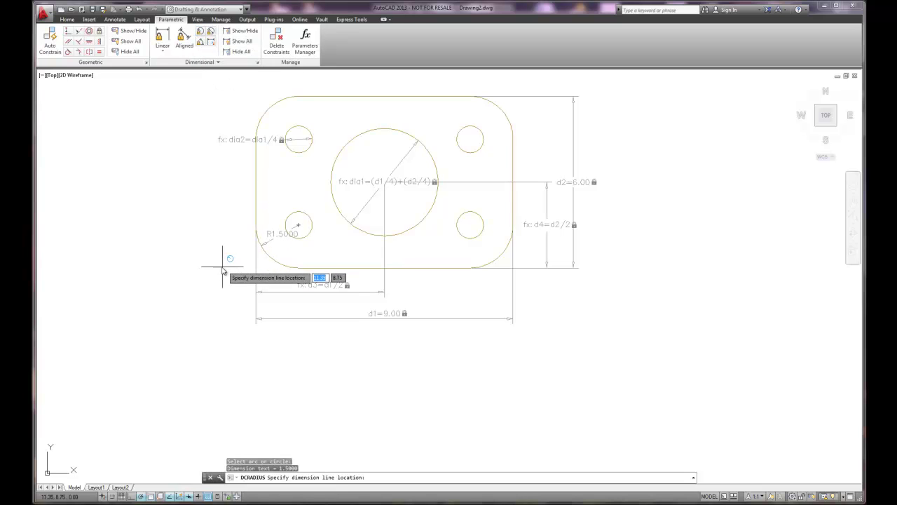
{"action": "left_click", "coordinate": [228, 276]}
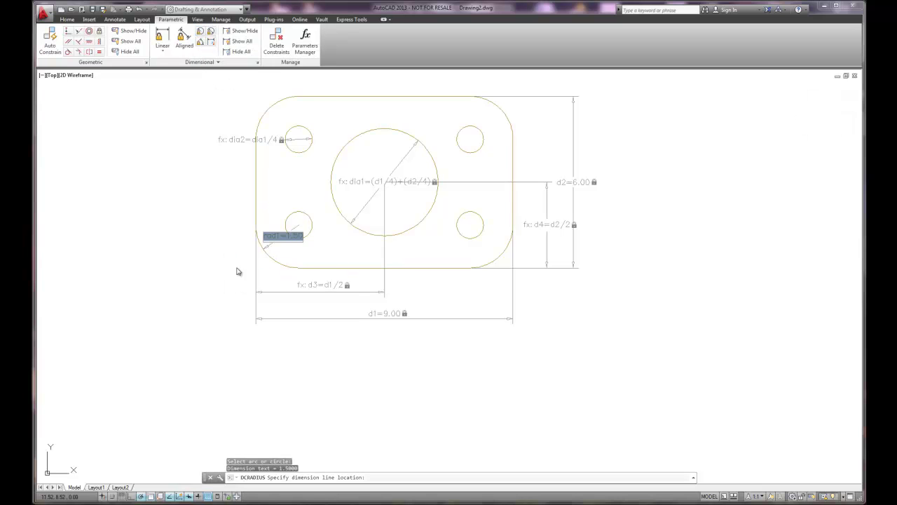
{"action": "left_click_drag", "start_coordinate": [285, 236], "coordinate": [322, 236]}
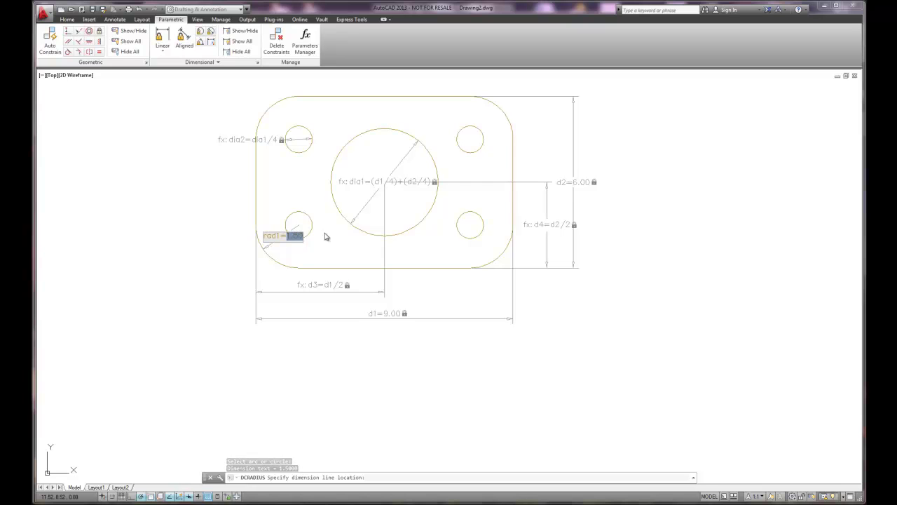
{"action": "type", "text": "d1"}
{"action": "key", "text": "BackSpace"}
{"action": "type", "text": "ia2"}
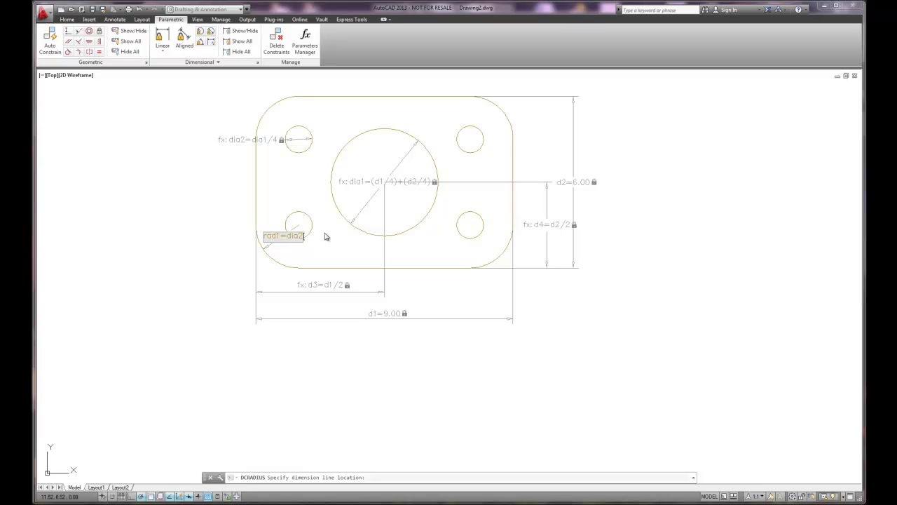
{"action": "type", "text": "*"}
{"action": "type", "text": ".75"}
{"action": "key", "text": "Return"}
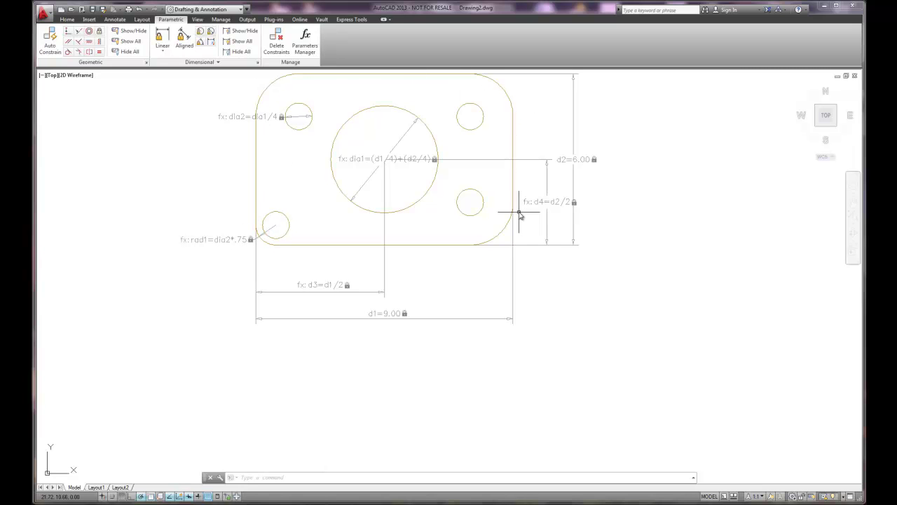
Apply Equal constraints from the lower-left corner arc around the plate so all four corner arcs share its radius
{"action": "left_click", "coordinate": [100, 53]}
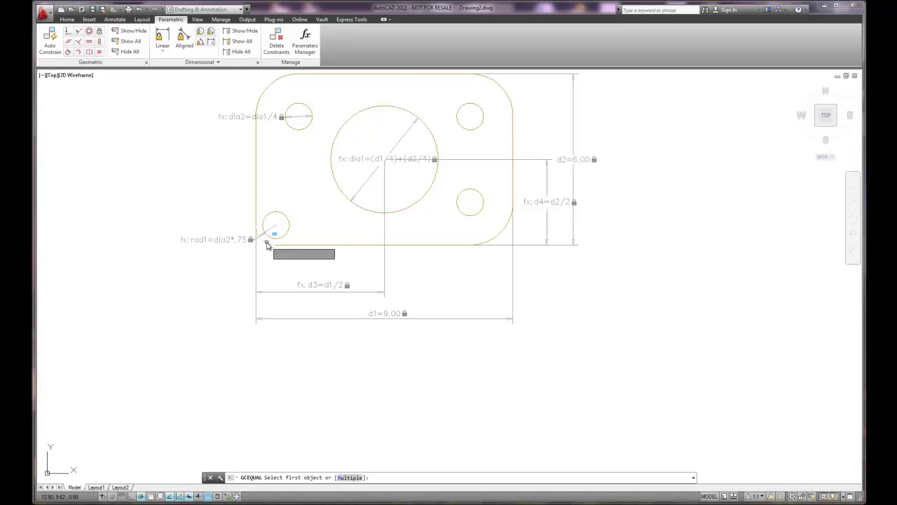
{"action": "left_click", "coordinate": [253, 239]}
{"action": "left_click", "coordinate": [260, 93]}
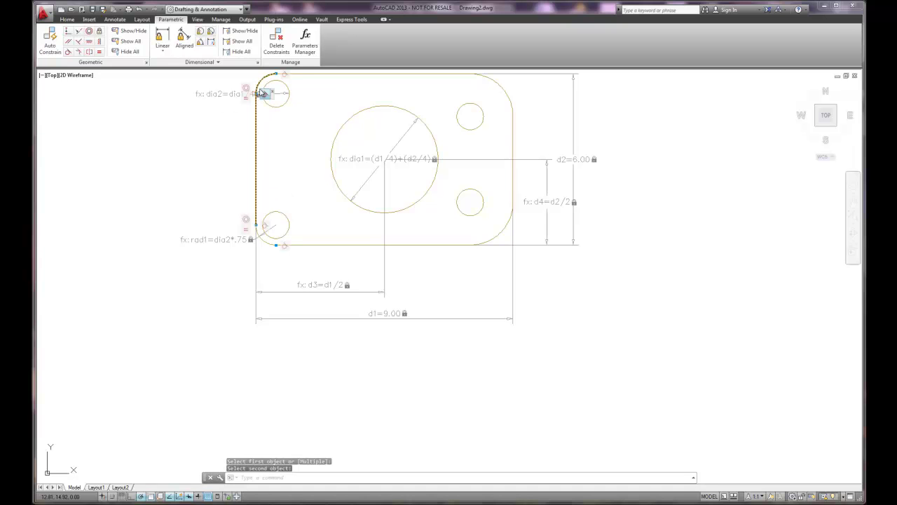
{"action": "left_click", "coordinate": [88, 52]}
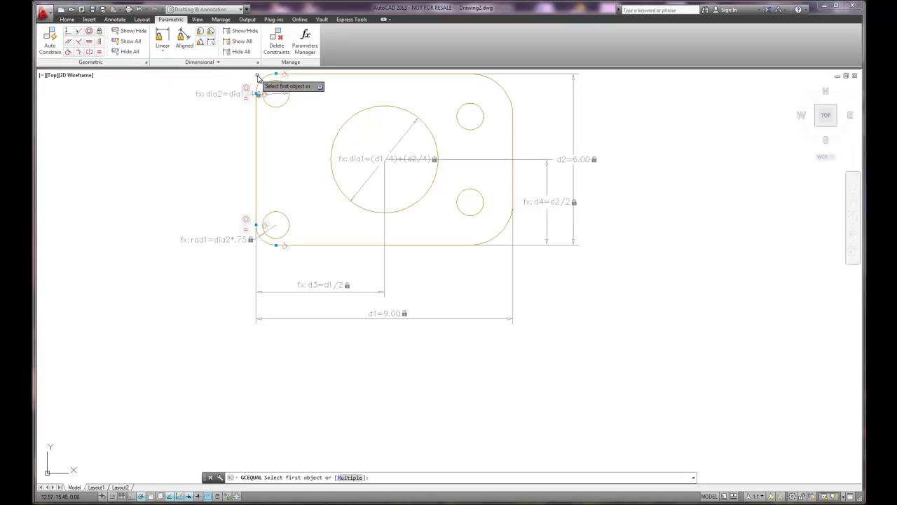
{"action": "left_click", "coordinate": [264, 80]}
{"action": "left_click", "coordinate": [501, 84]}
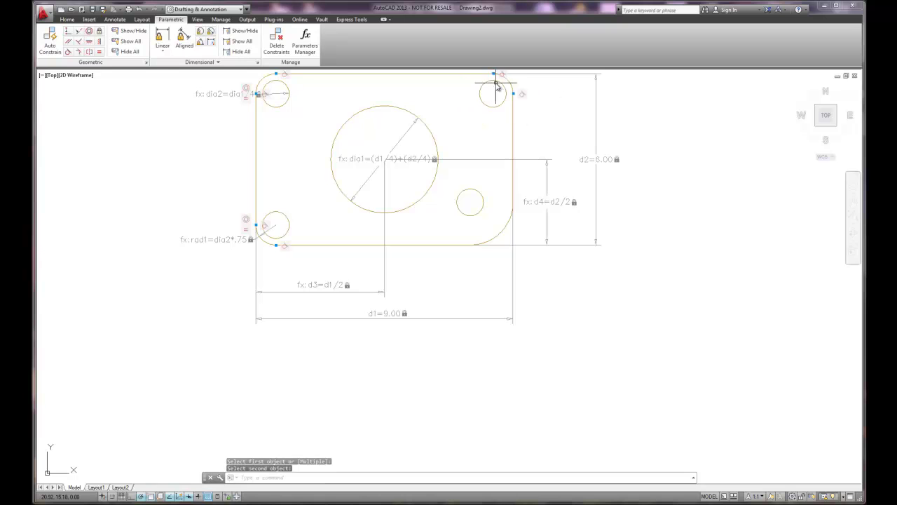
{"action": "left_click", "coordinate": [99, 53]}
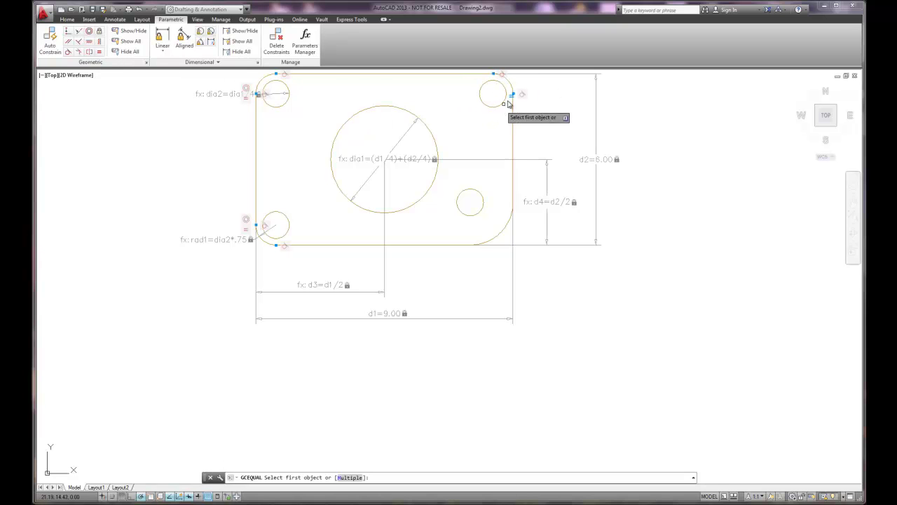
{"action": "left_click", "coordinate": [513, 87]}
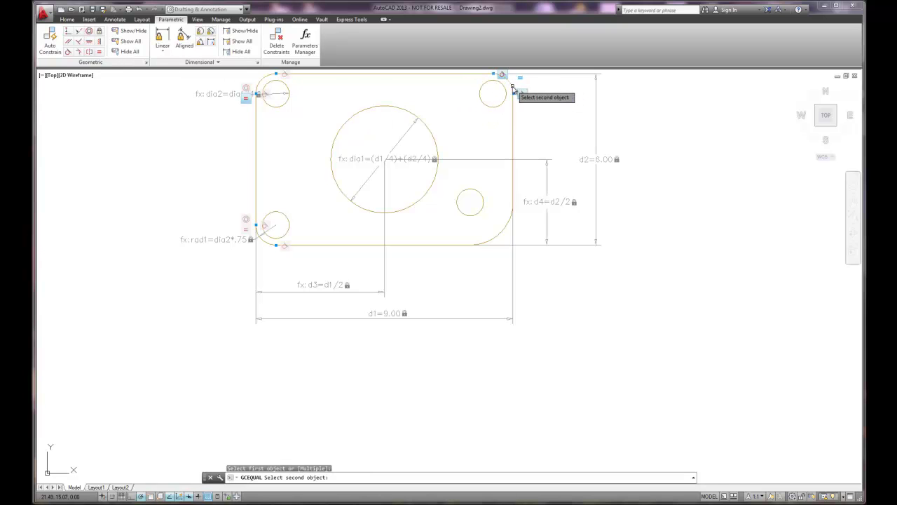
{"action": "left_click", "coordinate": [509, 234]}
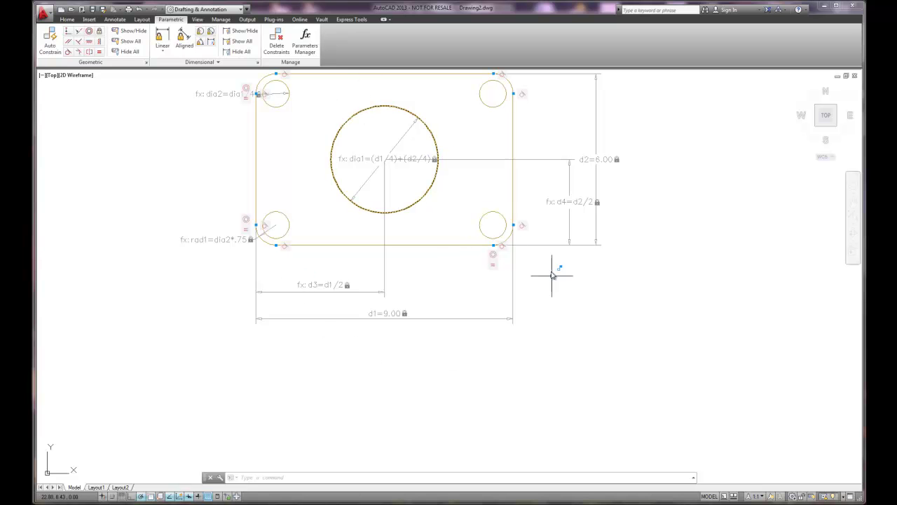
Open the Parameters Manager beside the plate and widen its Expression column to show the full formulas
{"action": "scroll", "coordinate": [454, 292], "scroll_direction": "up", "scroll_amount": 1}
{"action": "middle_click", "coordinate": [454, 292]}
{"action": "middle_click", "coordinate": [455, 293]}
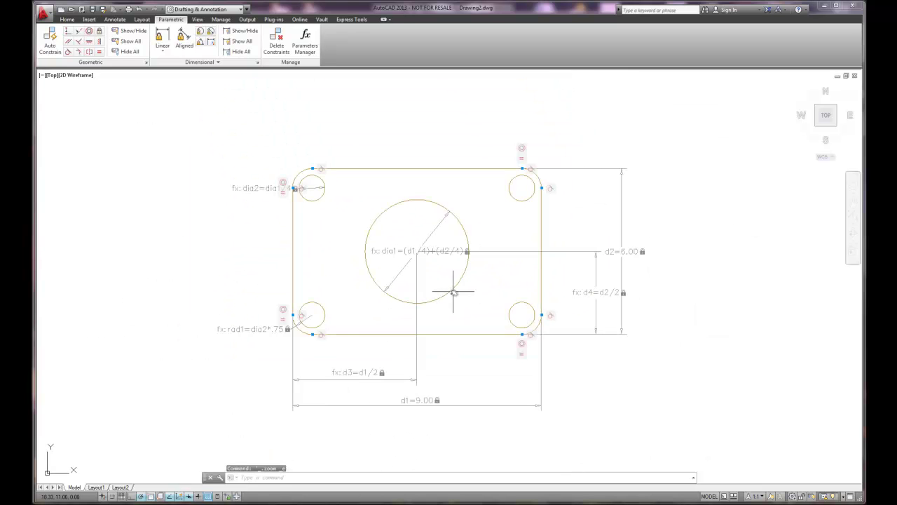
{"action": "left_click", "coordinate": [307, 45]}
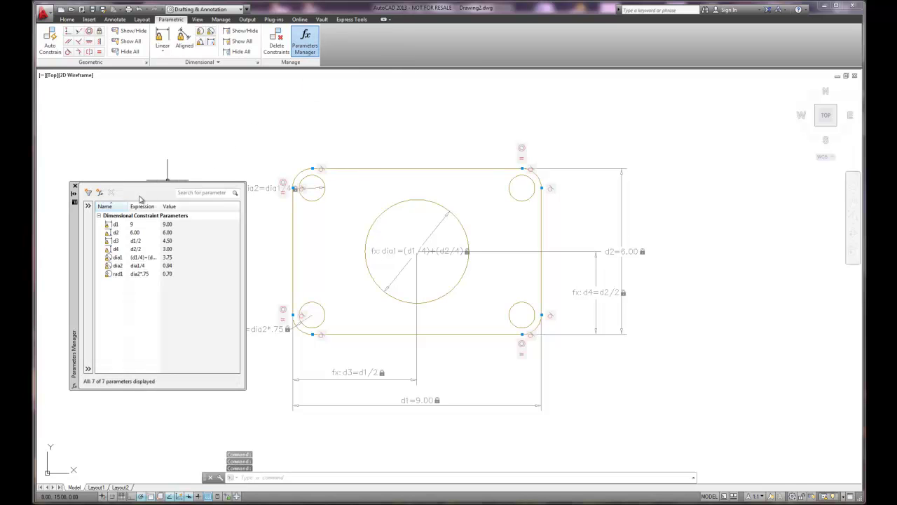
{"action": "left_click_drag", "start_coordinate": [69, 254], "coordinate": [78, 189]}
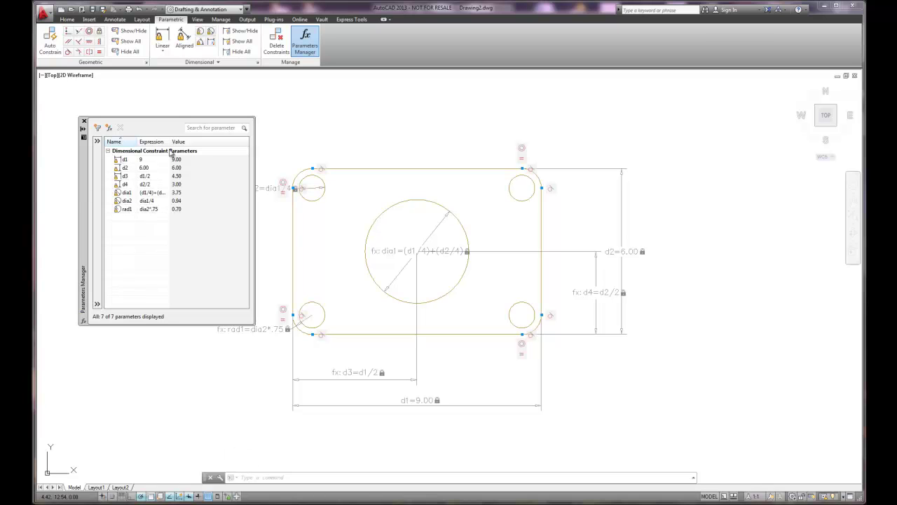
{"action": "left_click_drag", "start_coordinate": [170, 142], "coordinate": [202, 142]}
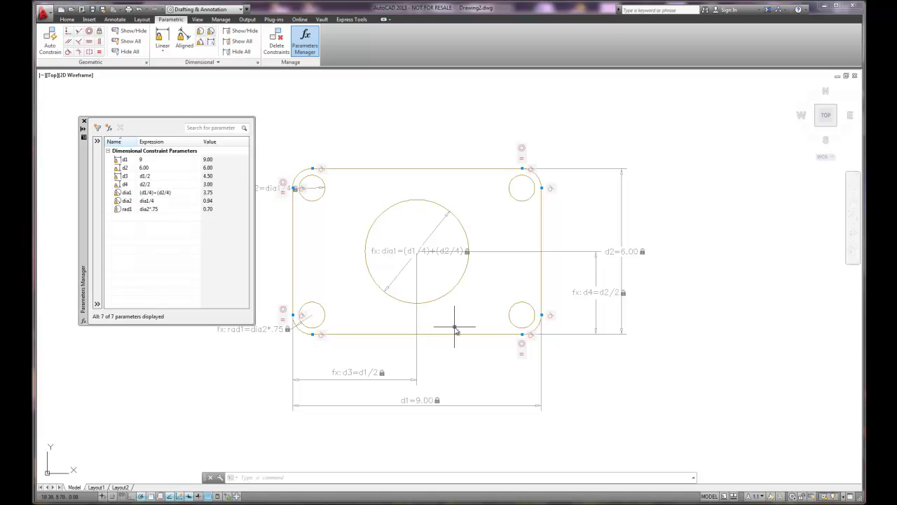
{"action": "left_click_drag", "start_coordinate": [84, 183], "coordinate": [68, 162]}
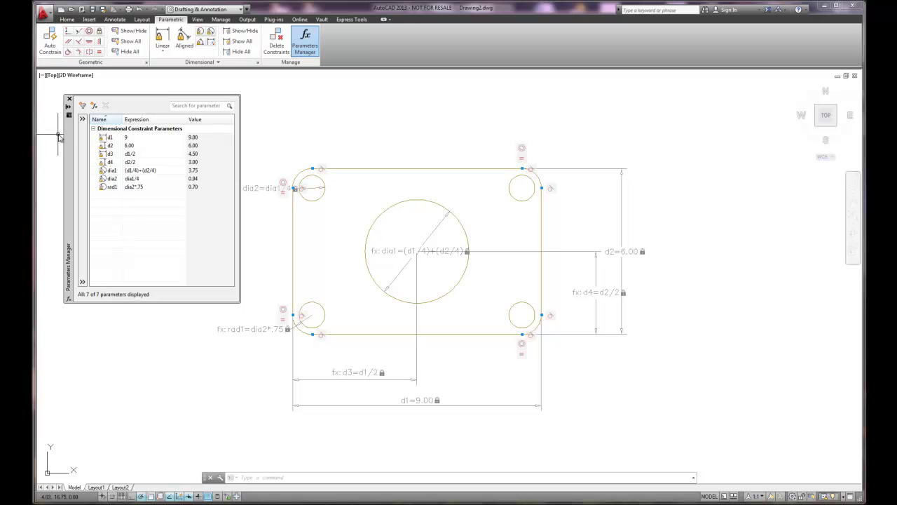
{"action": "left_click_drag", "start_coordinate": [69, 143], "coordinate": [61, 265]}
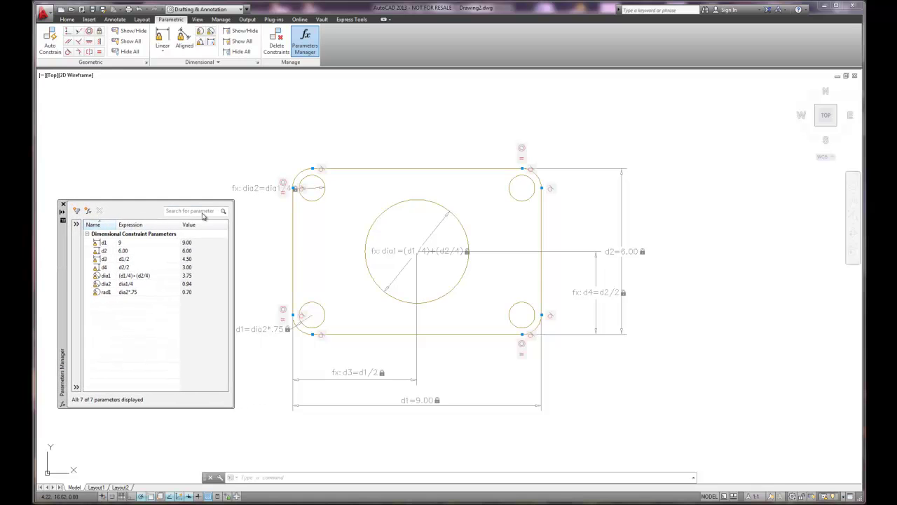